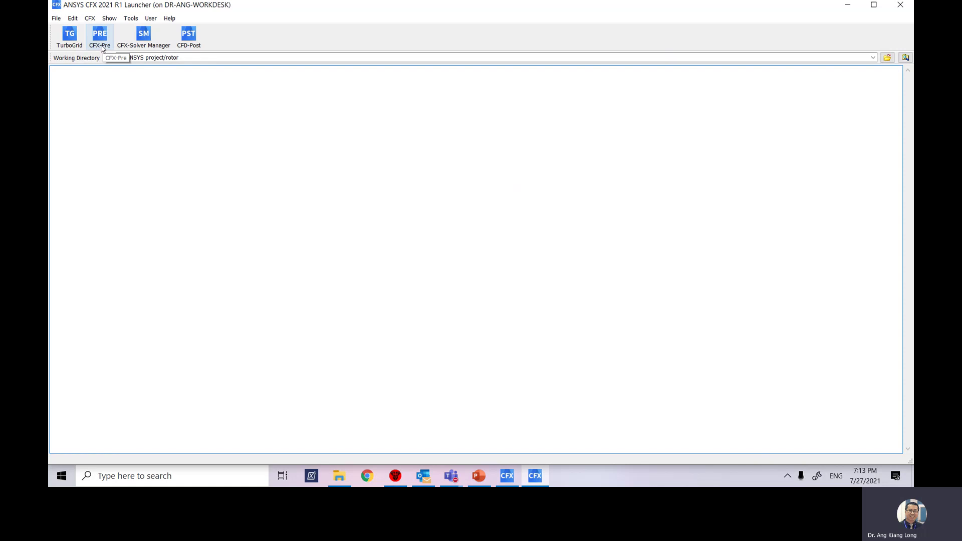
# Step: Browse for a new working directory inside the D:\ANSYS project folder
pyautogui.click(101, 48)
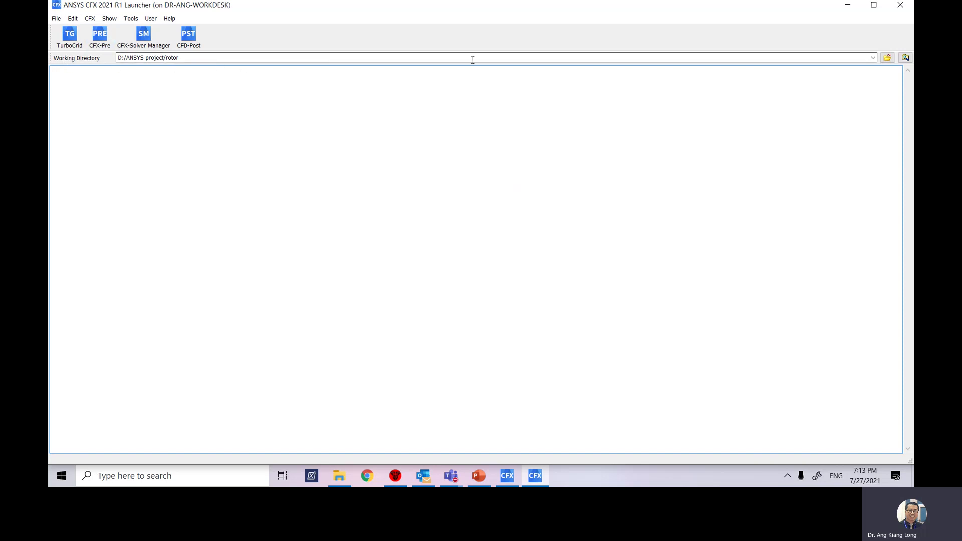
pyautogui.click(887, 58)
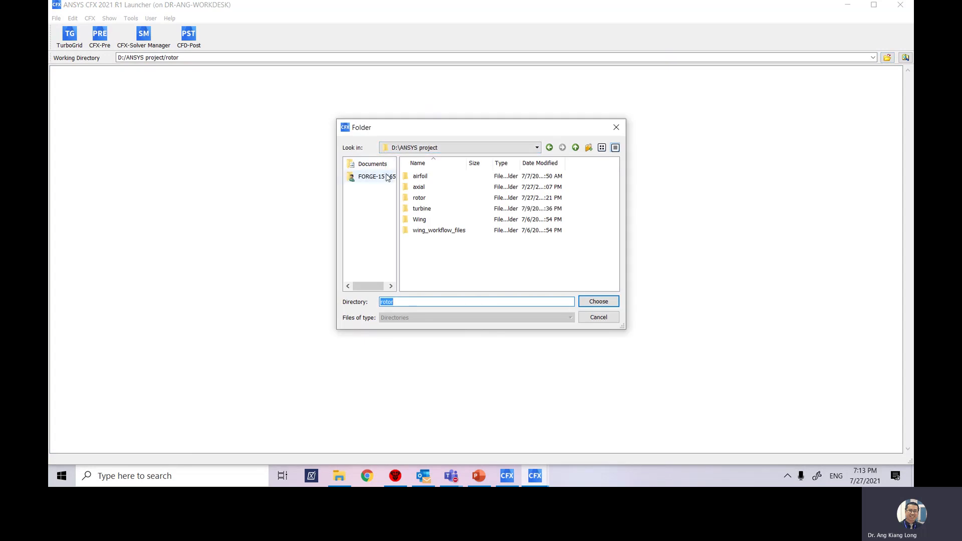
pyautogui.click(451, 148)
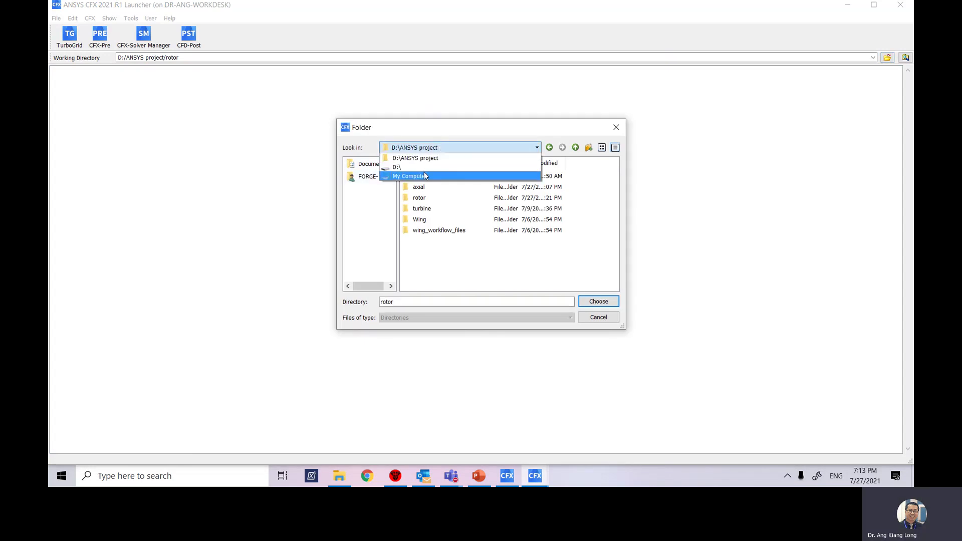
pyautogui.click(424, 167)
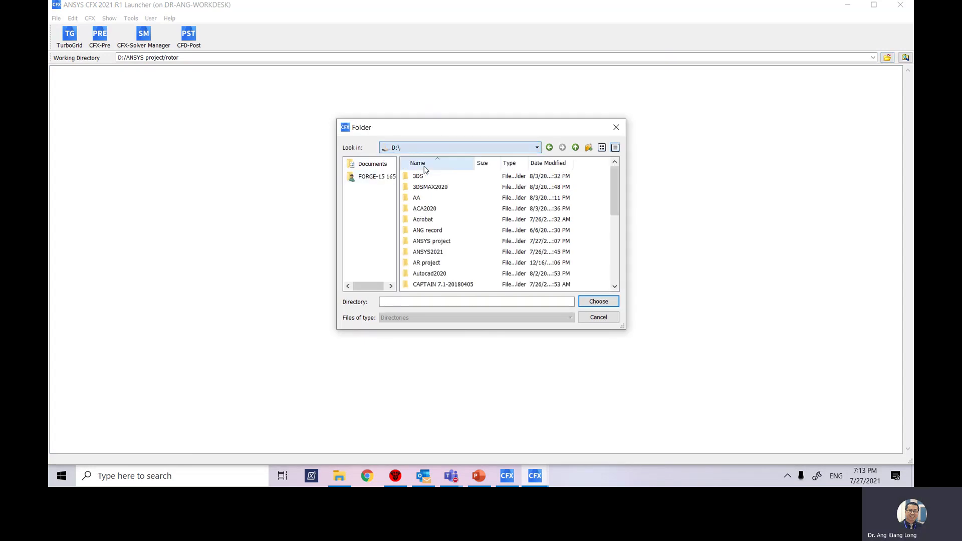
pyautogui.doubleClick(446, 241)
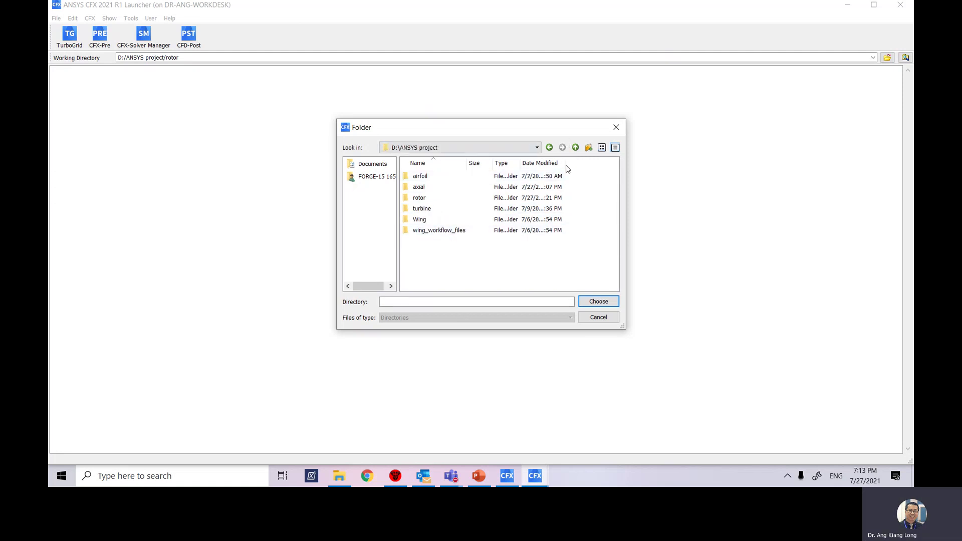
# Step: Enter the directory name AxialRot in the name field, correcting stray letters
pyautogui.click(431, 301)
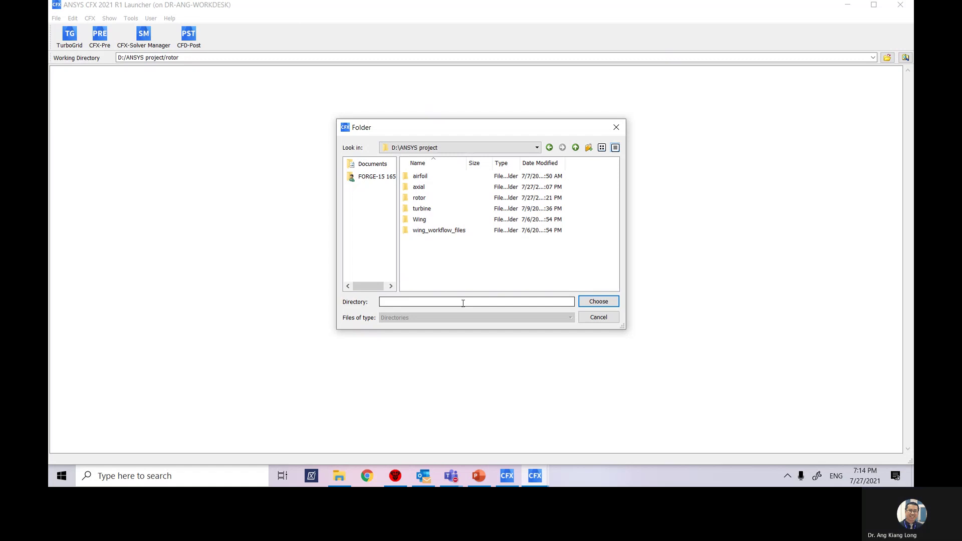
pyautogui.write('a')
pyautogui.press('BackSpace')
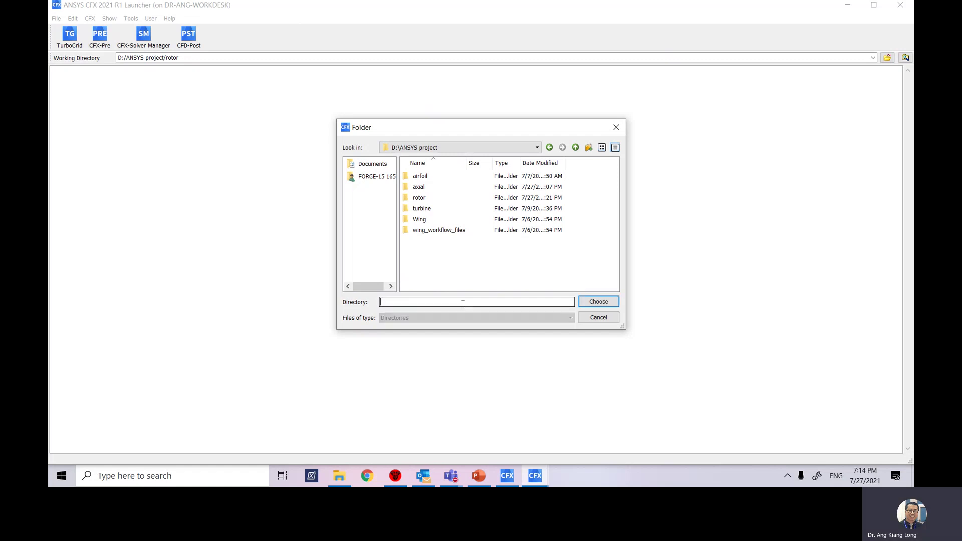
pyautogui.write('r')
pyautogui.press('BackSpace')
pyautogui.write('ro')
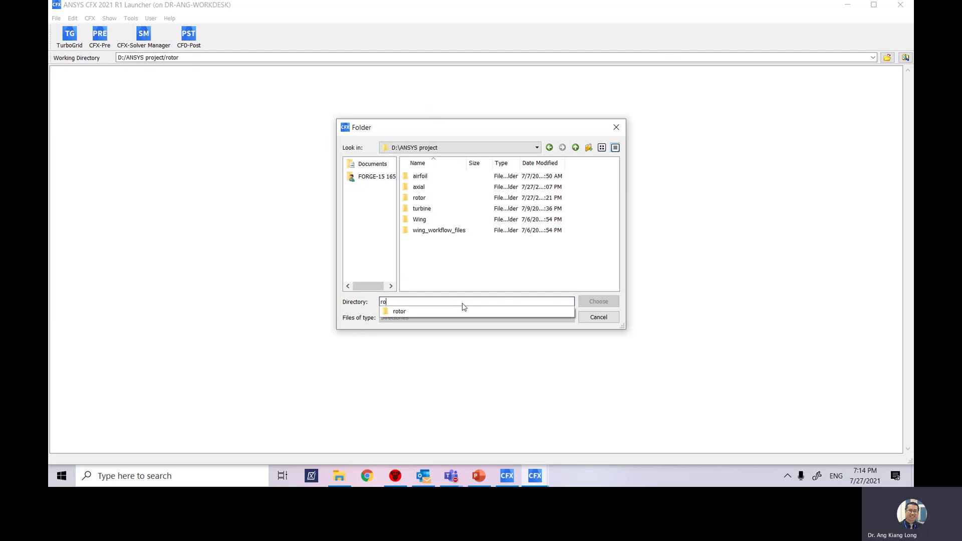
pyautogui.press('BackSpace')
pyautogui.write('A')
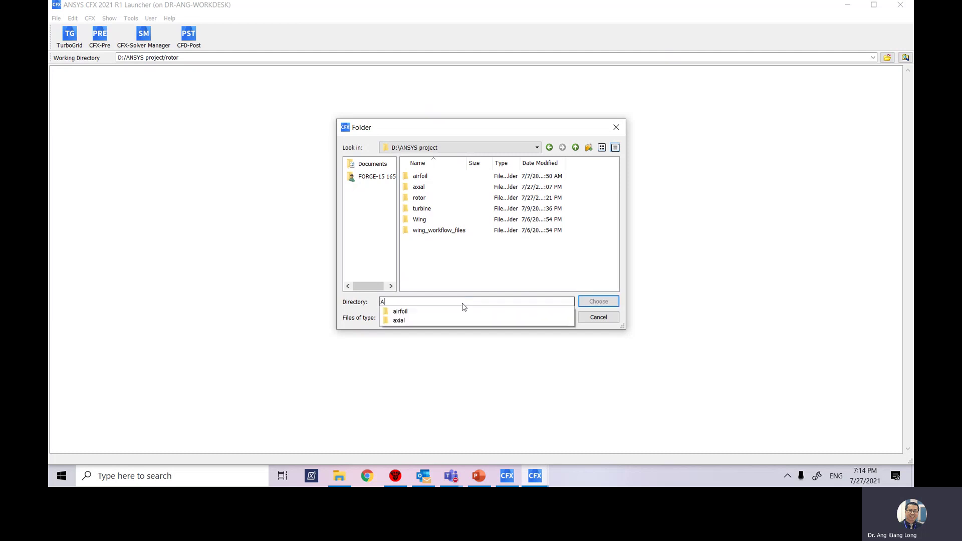
pyautogui.write('xial')
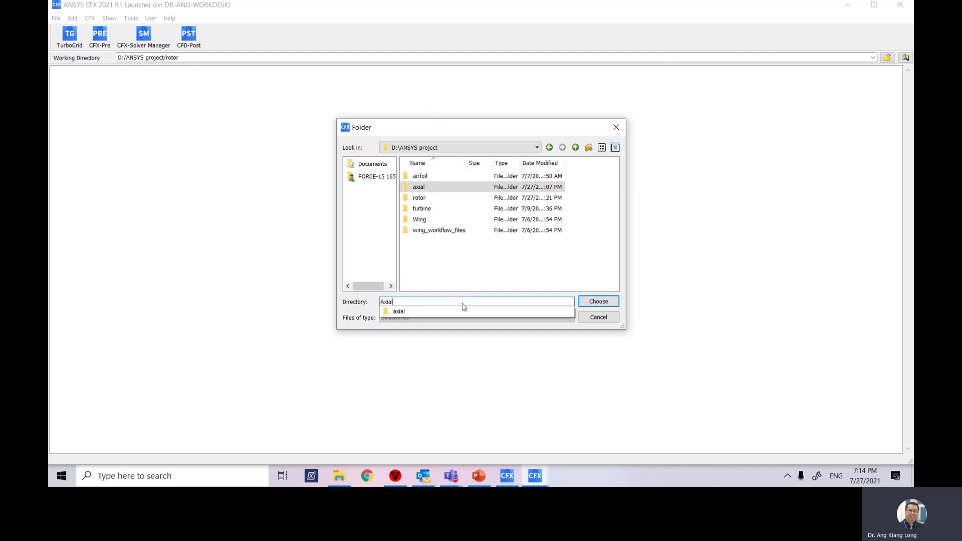
pyautogui.write('Rotor')
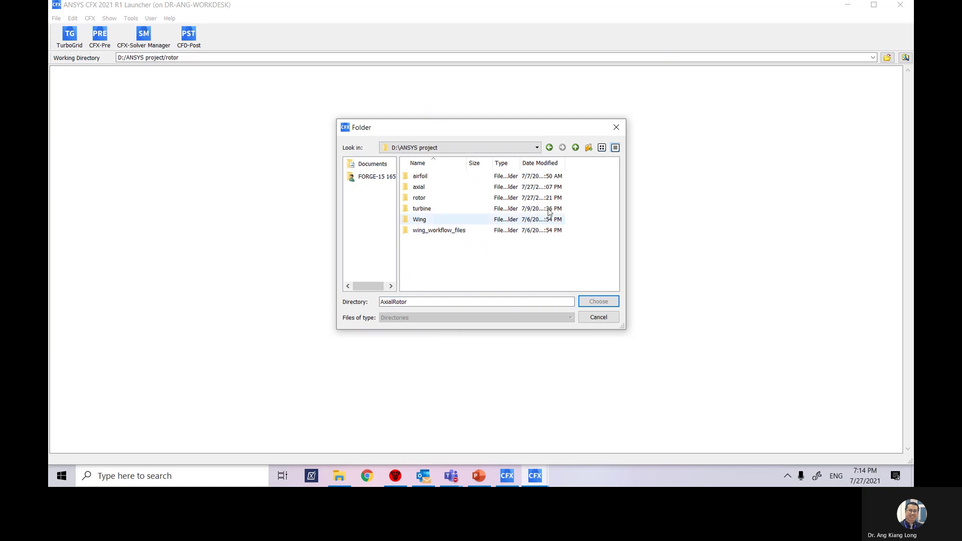
# Step: Create a new folder inside ANSYS project and type the name AxialRot for it
pyautogui.click(589, 148)
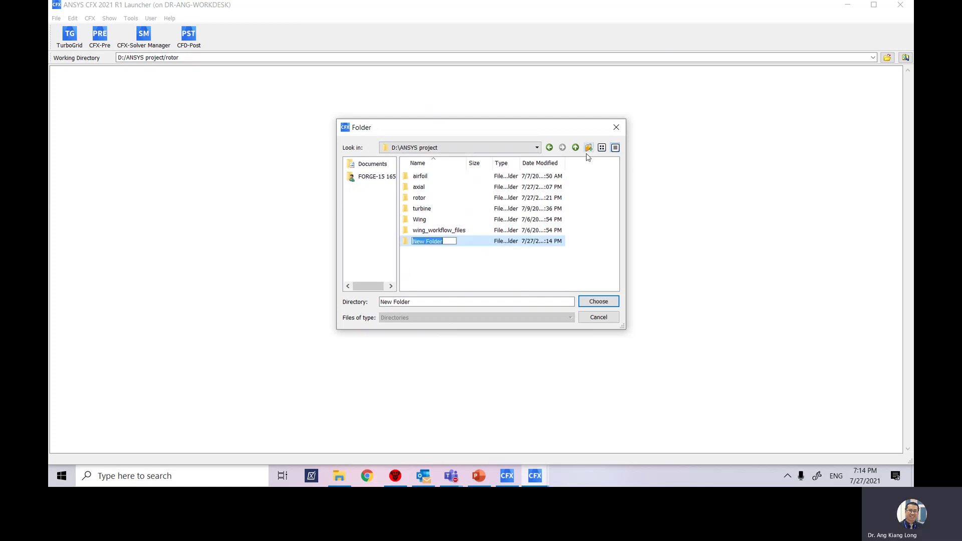
pyautogui.click(431, 301)
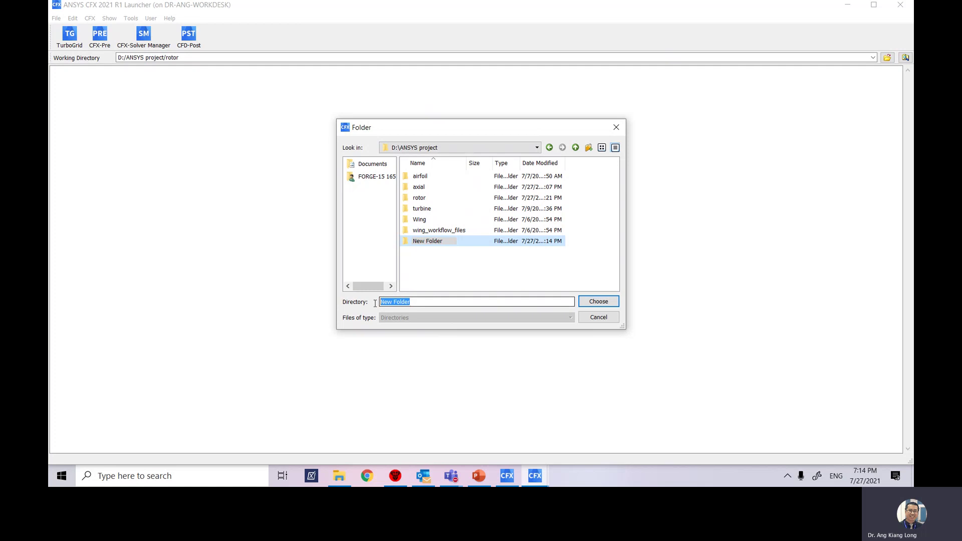
pyautogui.write('Axi')
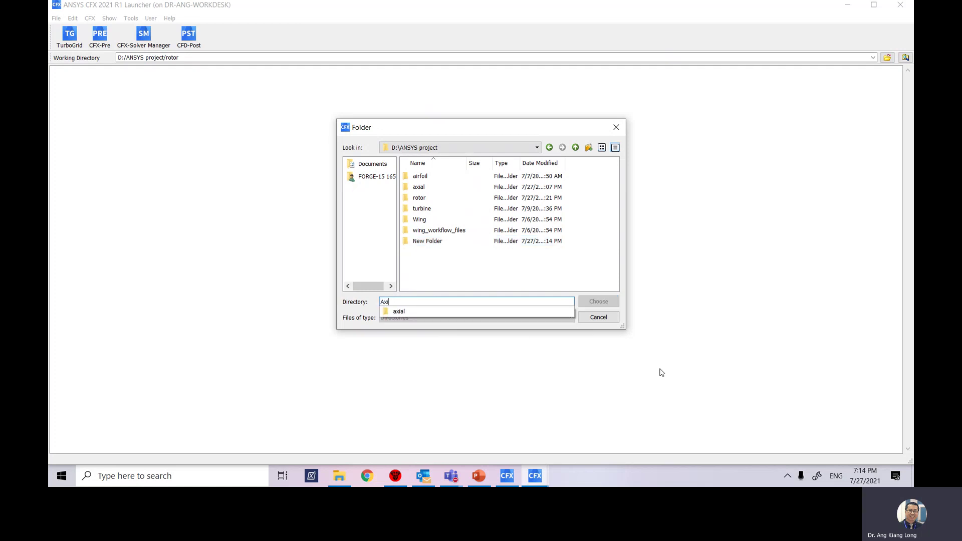
pyautogui.write('alTor')
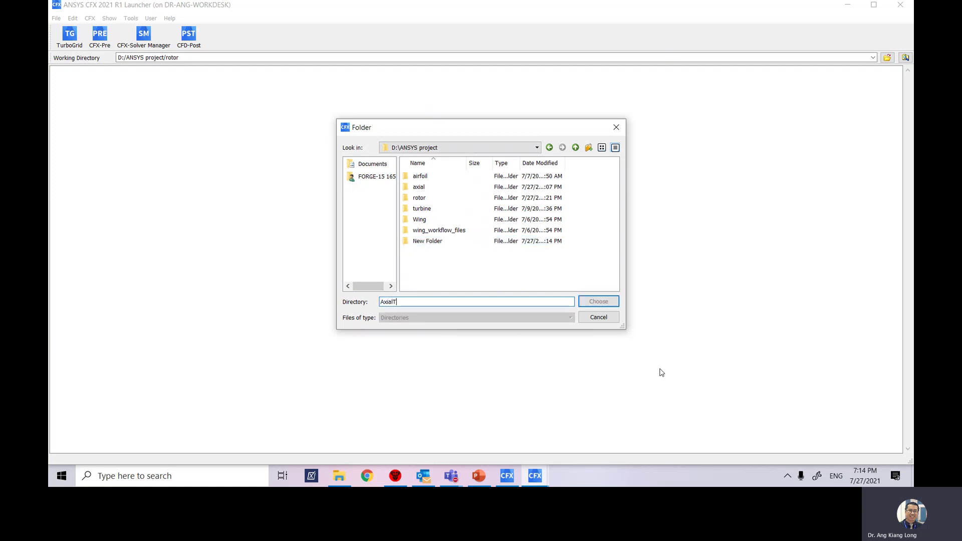
pyautogui.press('BackSpace')
pyautogui.write('Rotor')
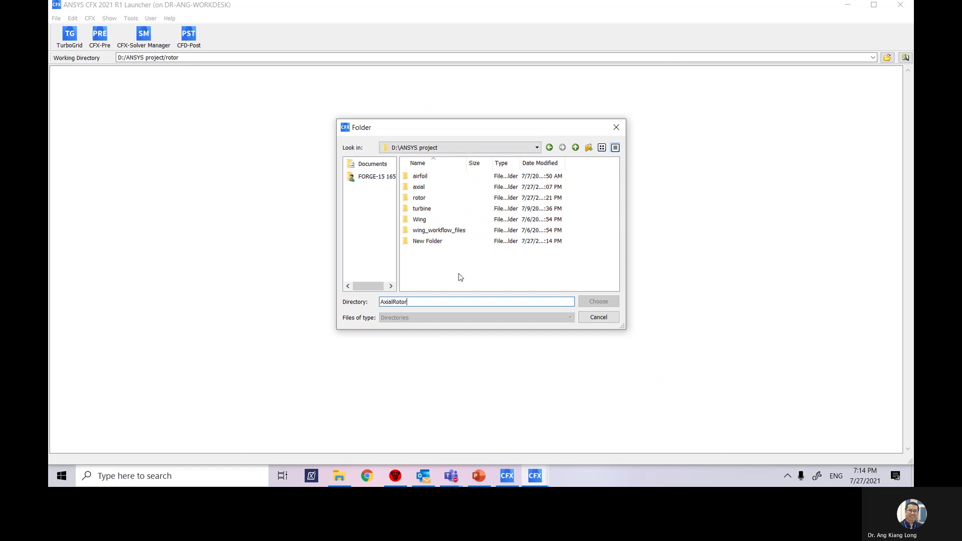
# Step: Rename the new folder to AxialRotor and choose it as the working directory
pyautogui.click(416, 242)
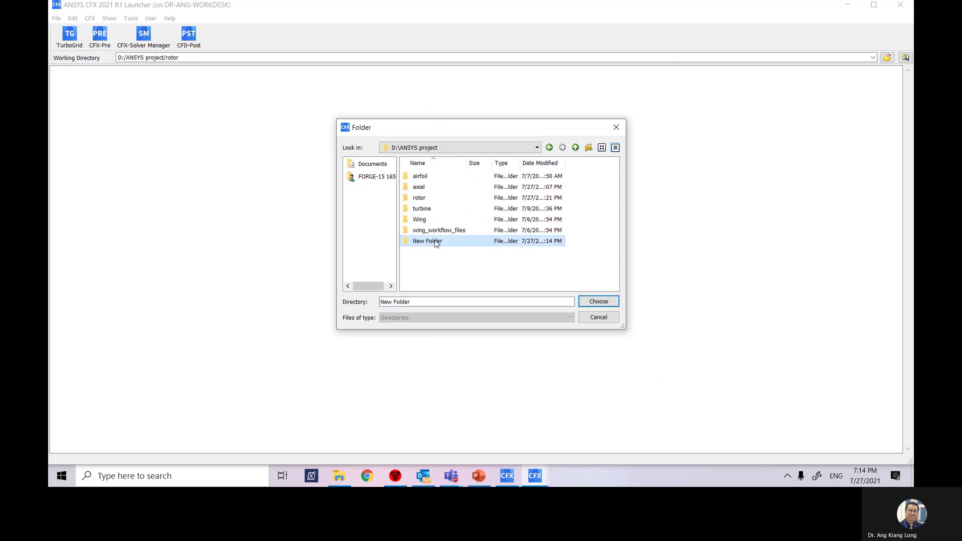
pyautogui.rightClick(436, 242)
pyautogui.click(439, 245)
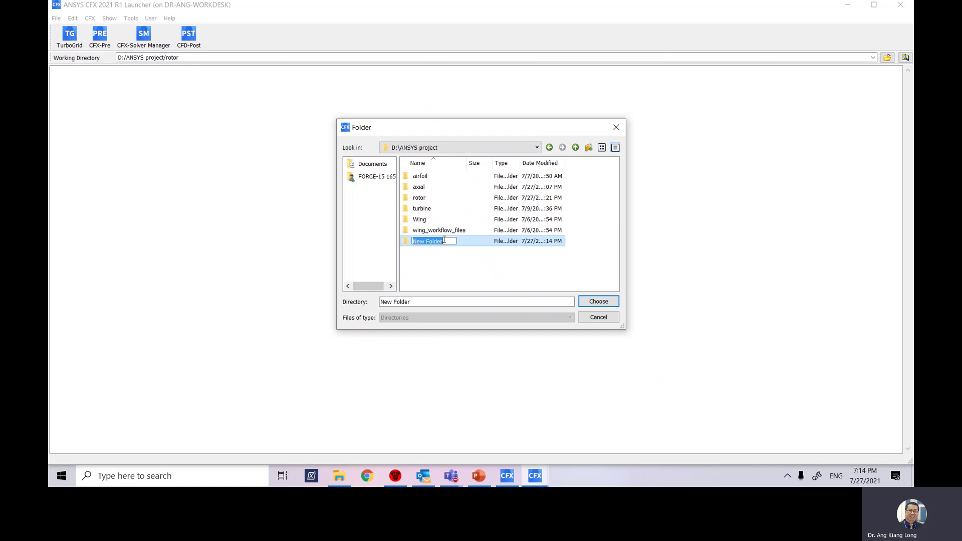
pyautogui.write('AxialRotor')
pyautogui.press('Return')
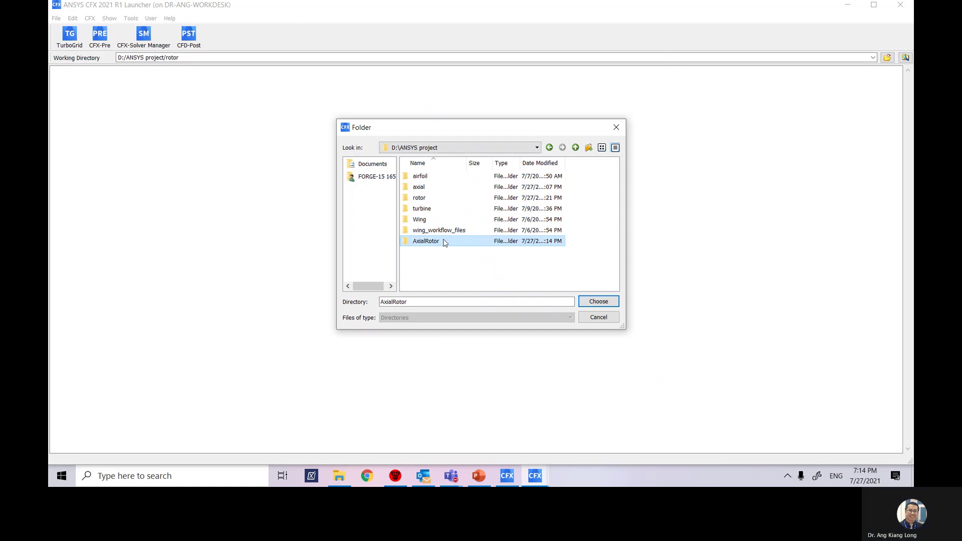
pyautogui.click(607, 303)
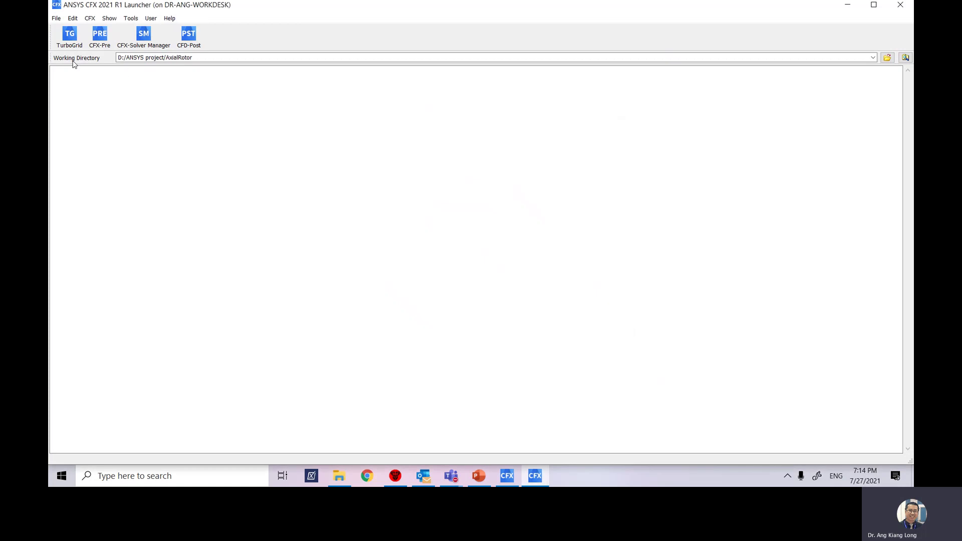
# Step: Launch CFX-Pre from the AxialRotor directory and maximize its window
pyautogui.click(167, 60)
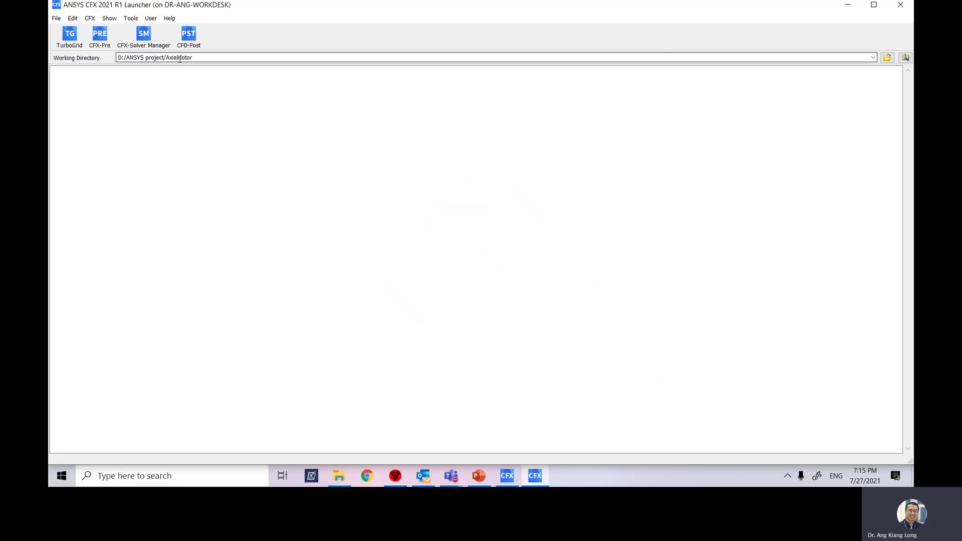
pyautogui.click(99, 36)
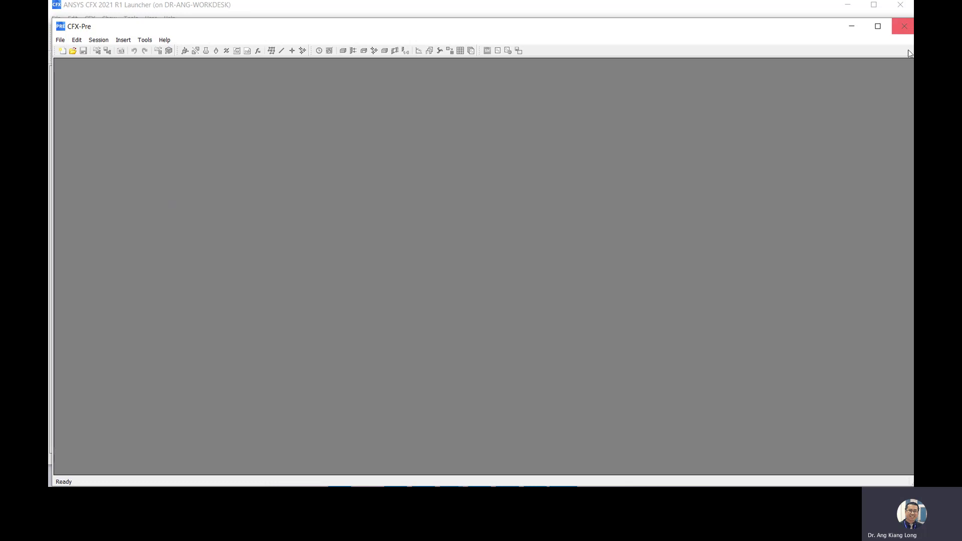
pyautogui.click(881, 29)
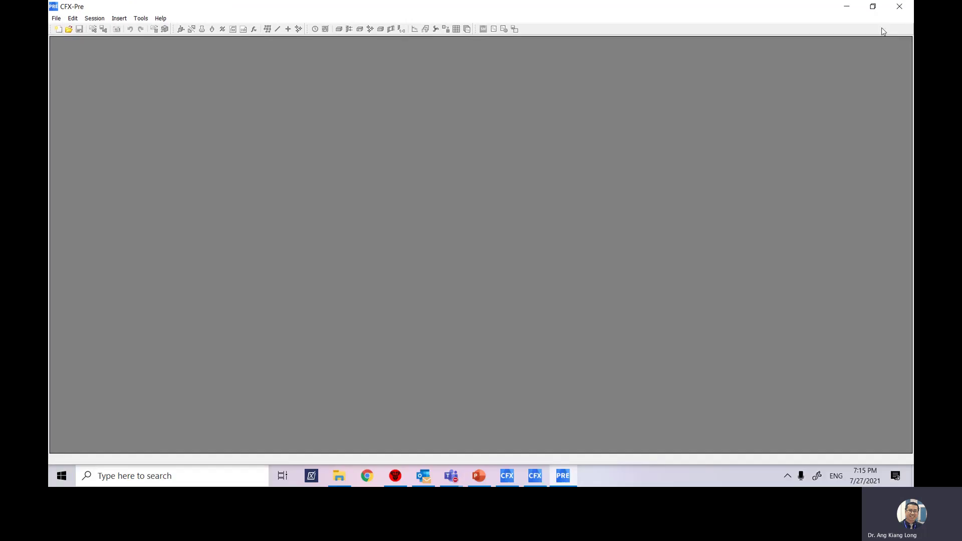
pyautogui.click(56, 18)
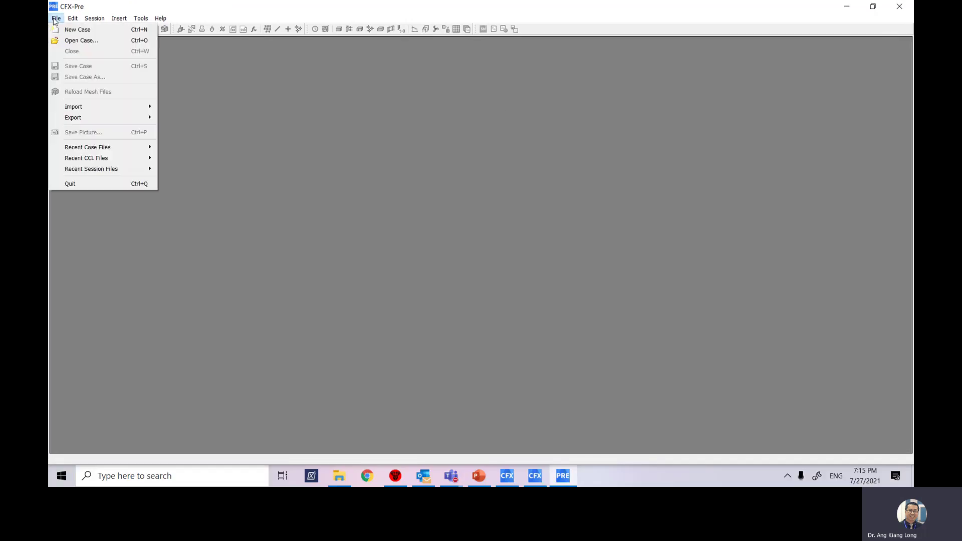
# Step: Start a new Turbomachinery case and dismiss the default domain notice
pyautogui.click(79, 30)
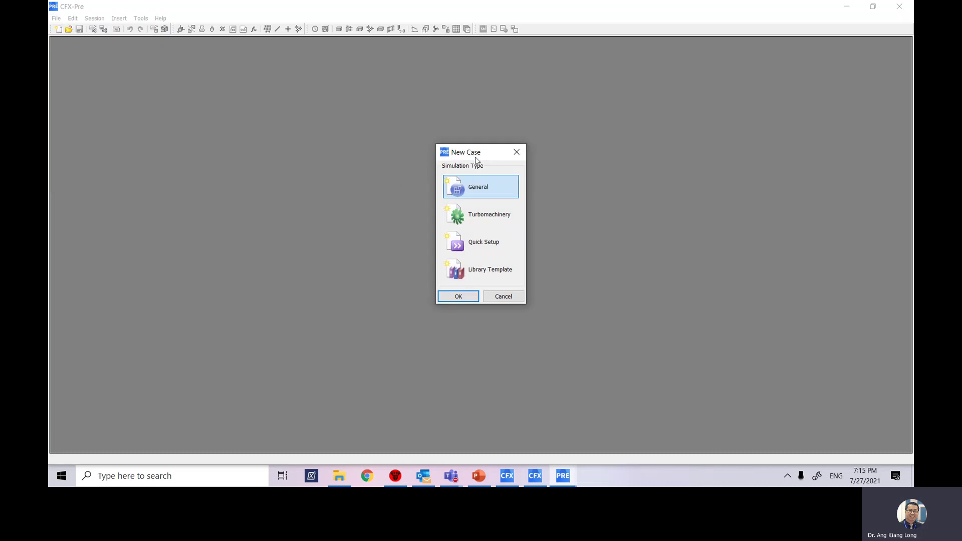
pyautogui.moveTo(494, 155); pyautogui.dragTo(466, 105)
pyautogui.moveTo(500, 163); pyautogui.dragTo(532, 183)
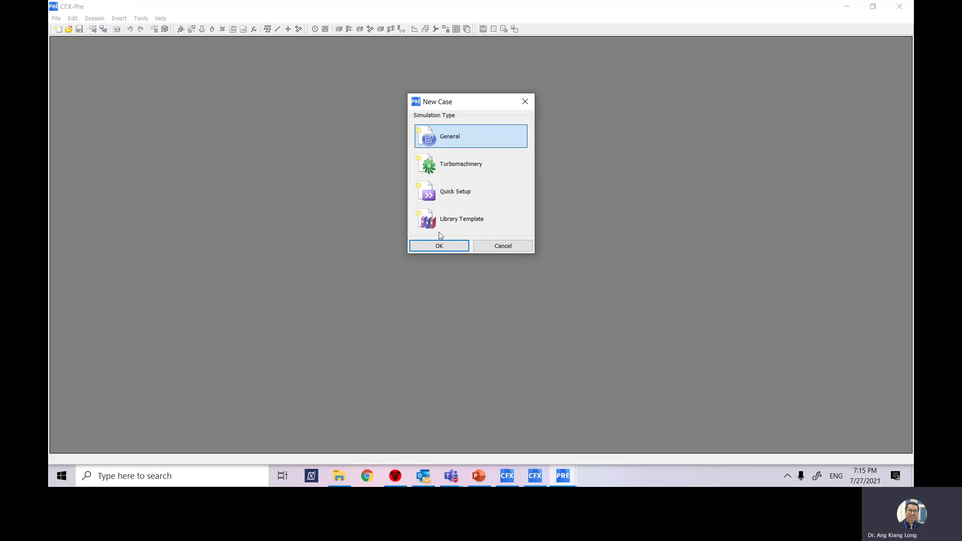
pyautogui.click(448, 168)
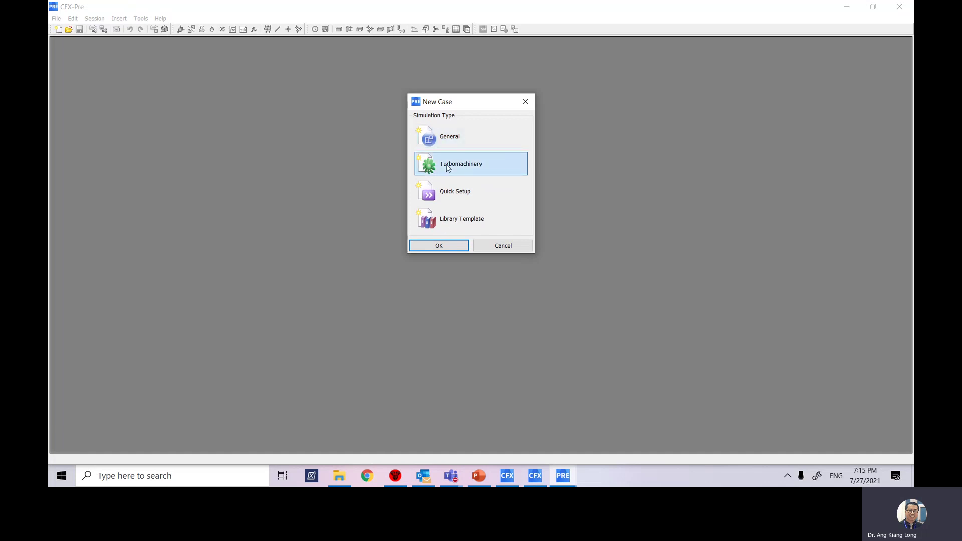
pyautogui.click(439, 246)
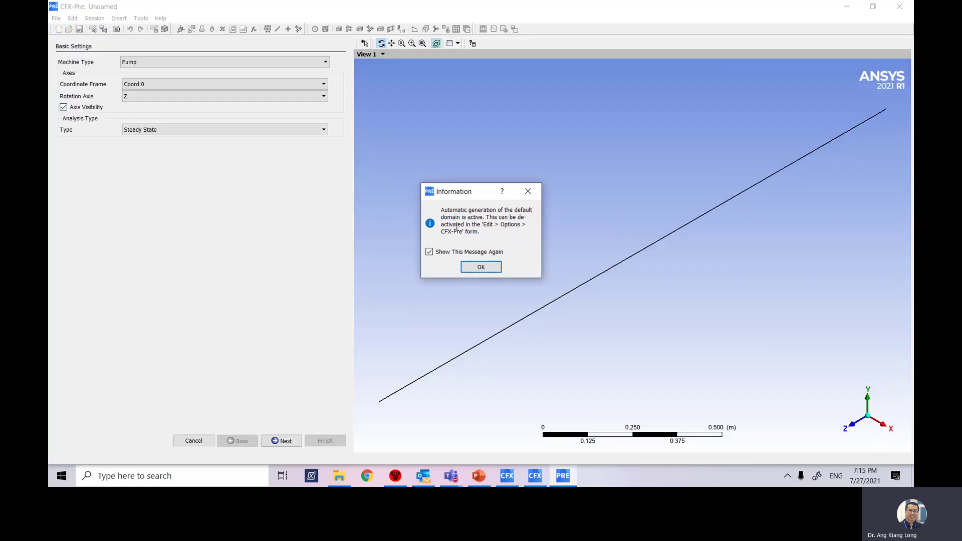
pyautogui.click(493, 267)
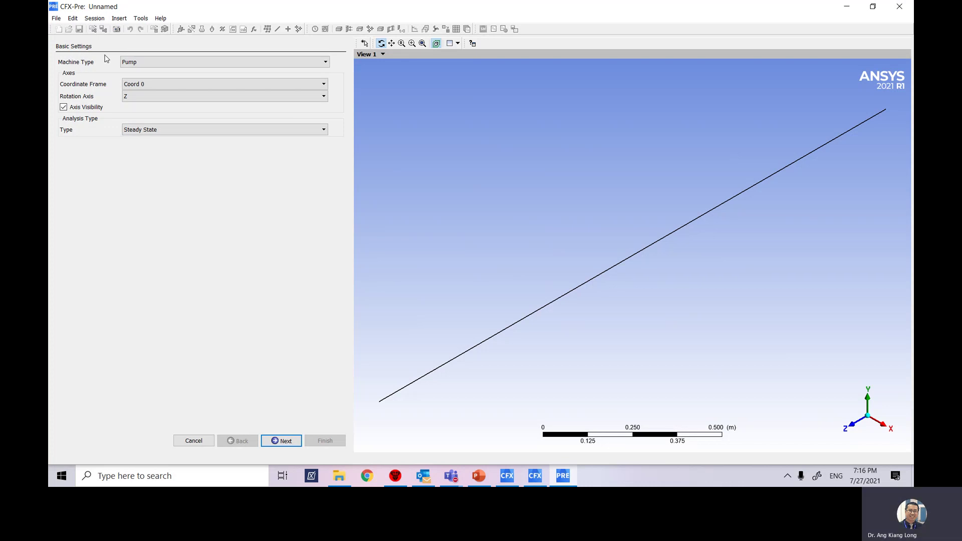
# Step: Save the case under the name AxialIni, replacing Unnamed.cfx
pyautogui.click(57, 19)
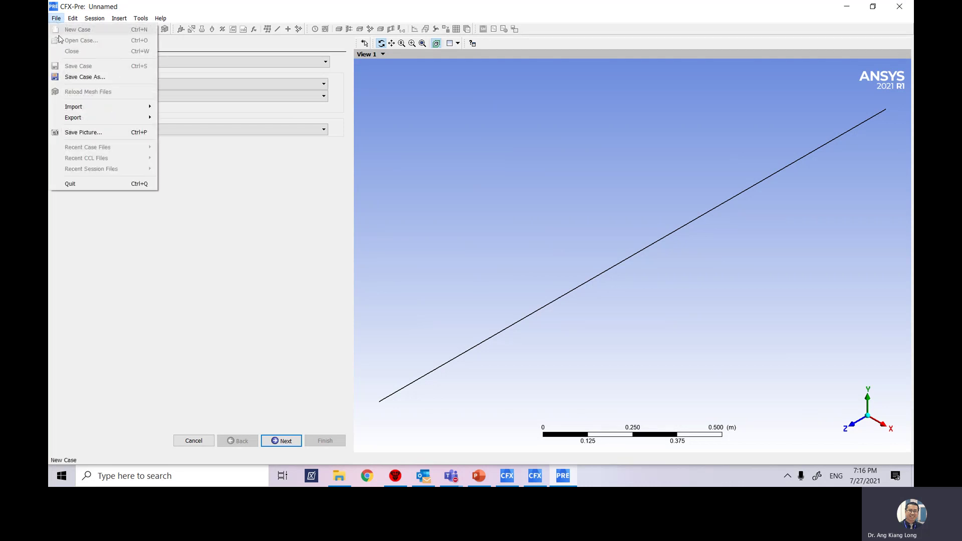
pyautogui.click(79, 77)
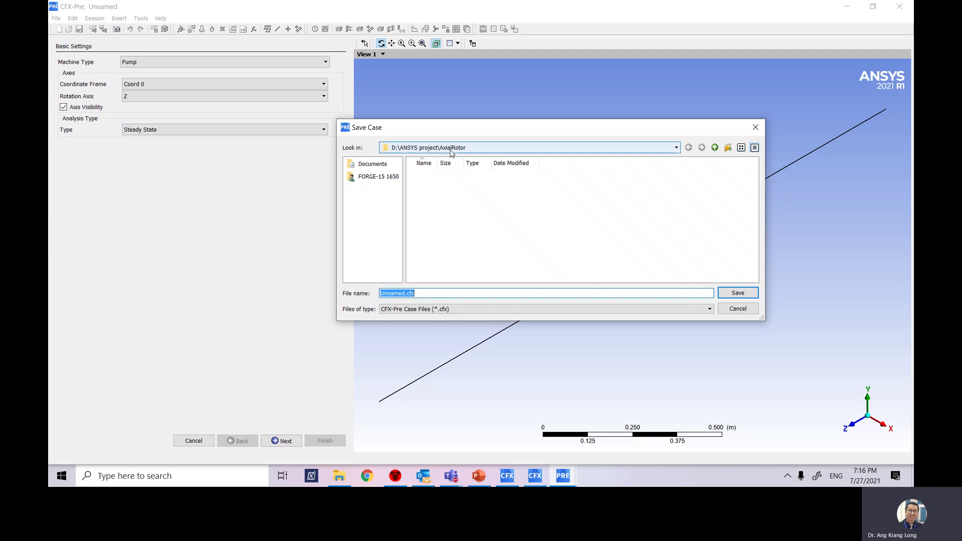
pyautogui.click(427, 294)
pyautogui.doubleClick(416, 295)
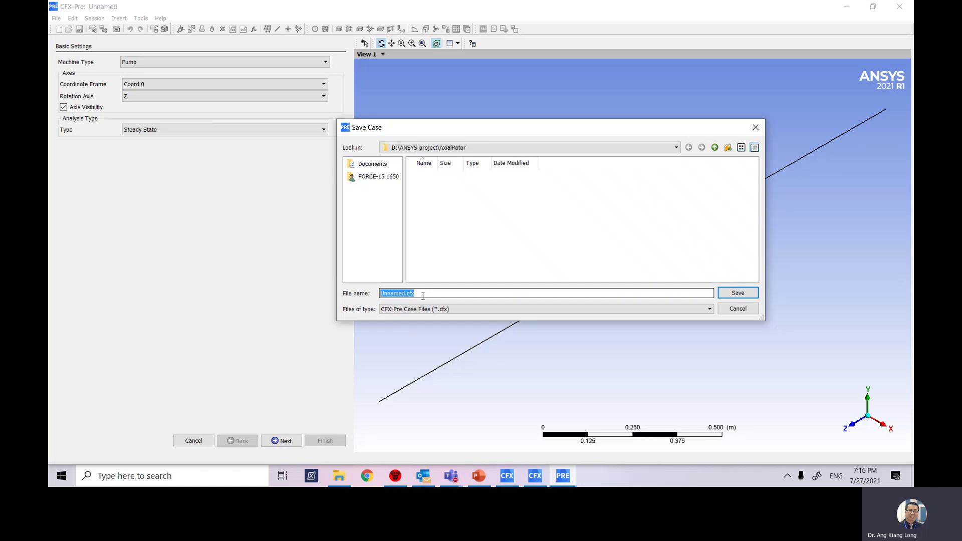
pyautogui.write('AxialIni')
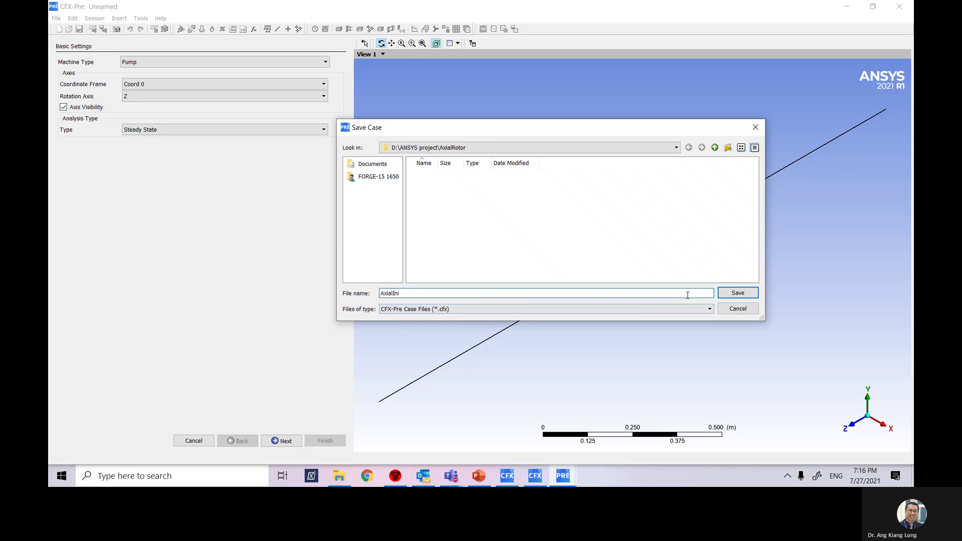
pyautogui.click(734, 293)
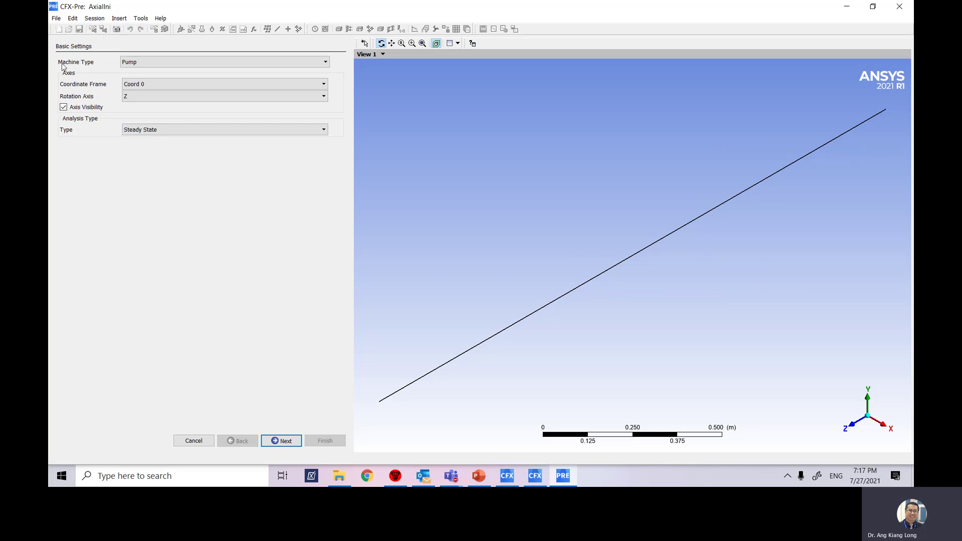
# Step: In Basic Settings, choose Axial Turbine machine type with Steady State analysis
pyautogui.click(171, 61)
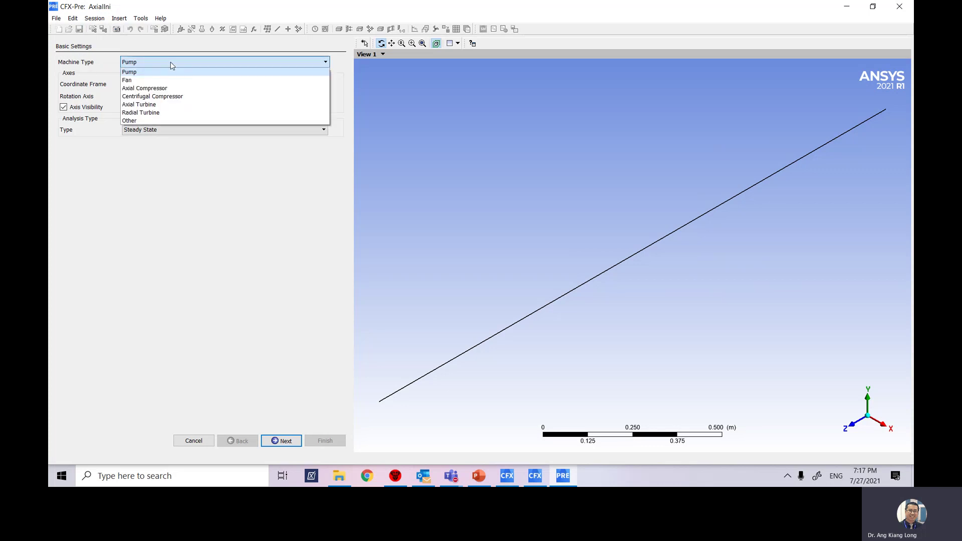
pyautogui.click(163, 104)
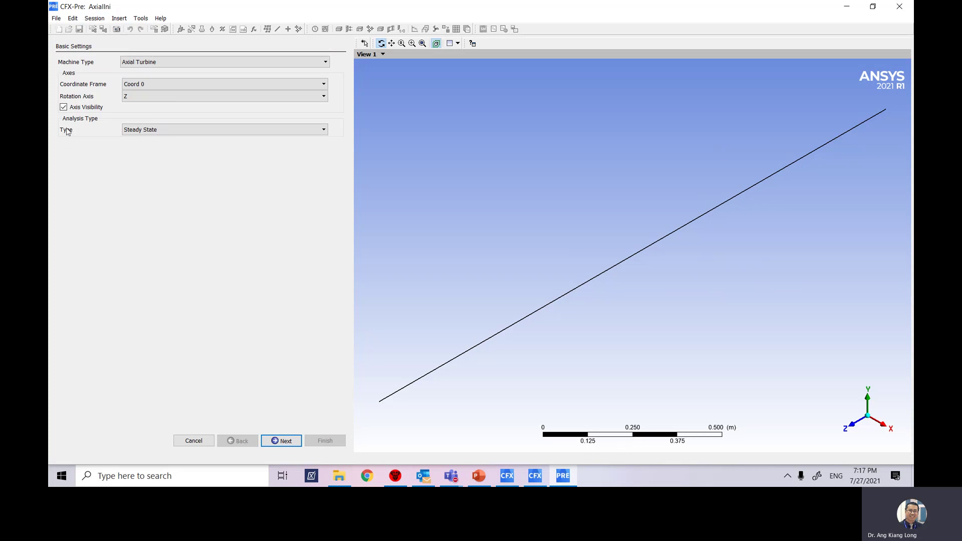
pyautogui.click(193, 131)
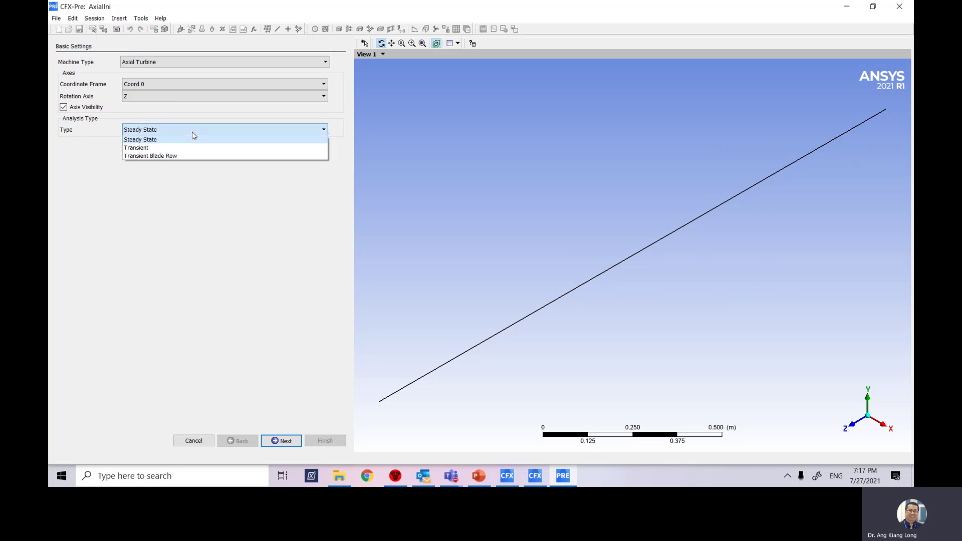
pyautogui.click(147, 141)
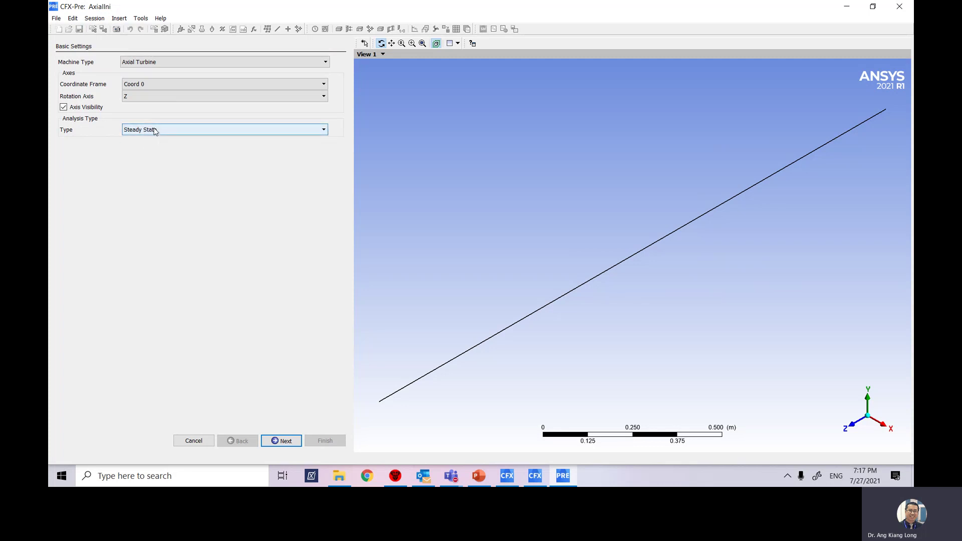
# Step: Go to Component Definition and add a Stationary component named S1
pyautogui.click(279, 443)
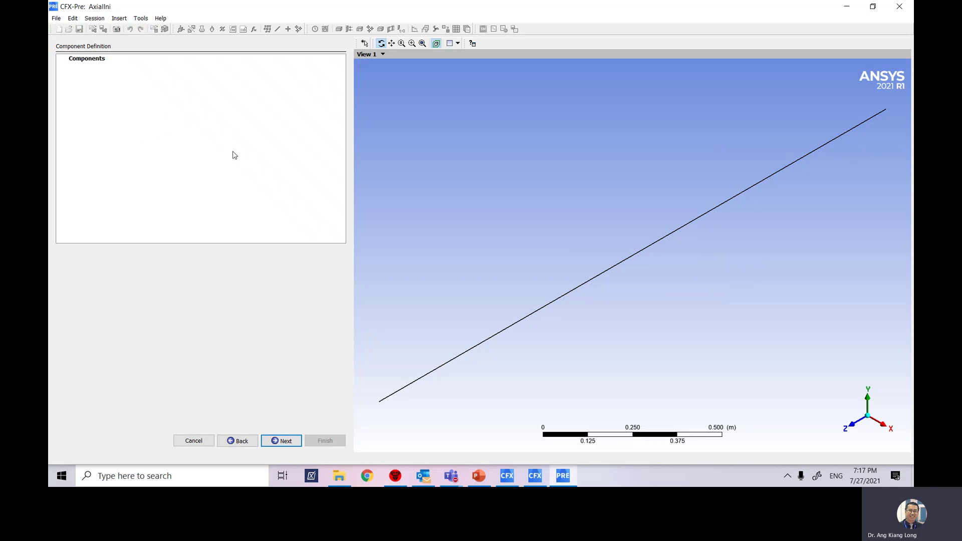
pyautogui.rightClick(181, 104)
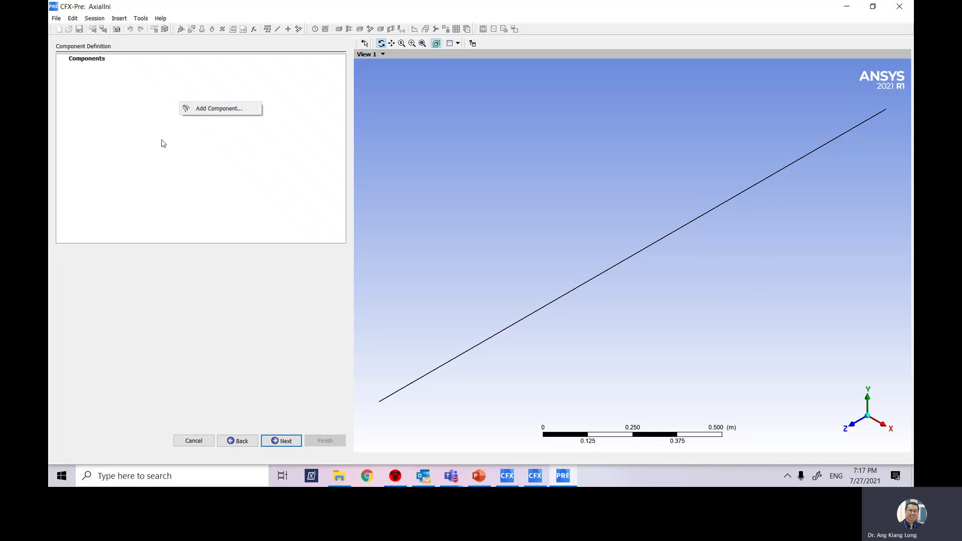
pyautogui.click(221, 110)
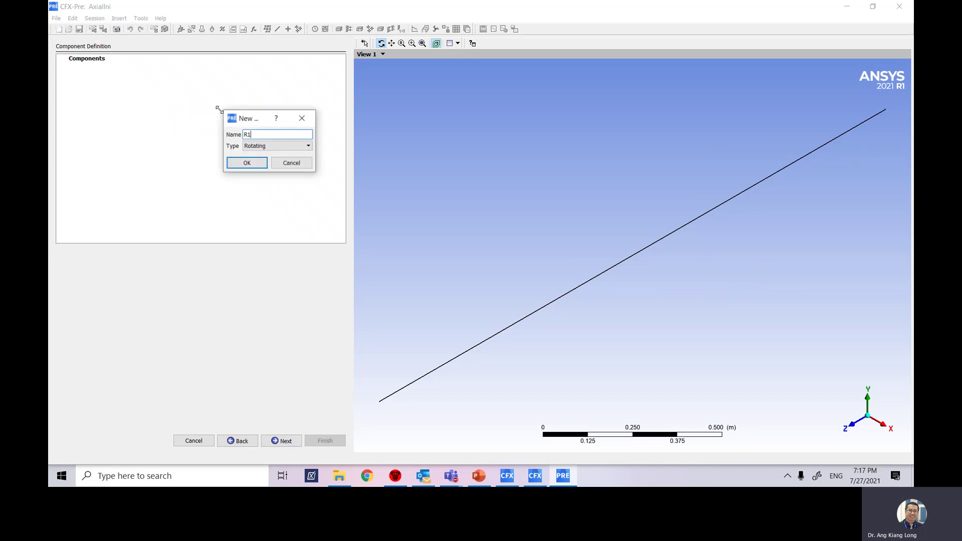
pyautogui.click(274, 147)
pyautogui.click(275, 152)
pyautogui.click(275, 151)
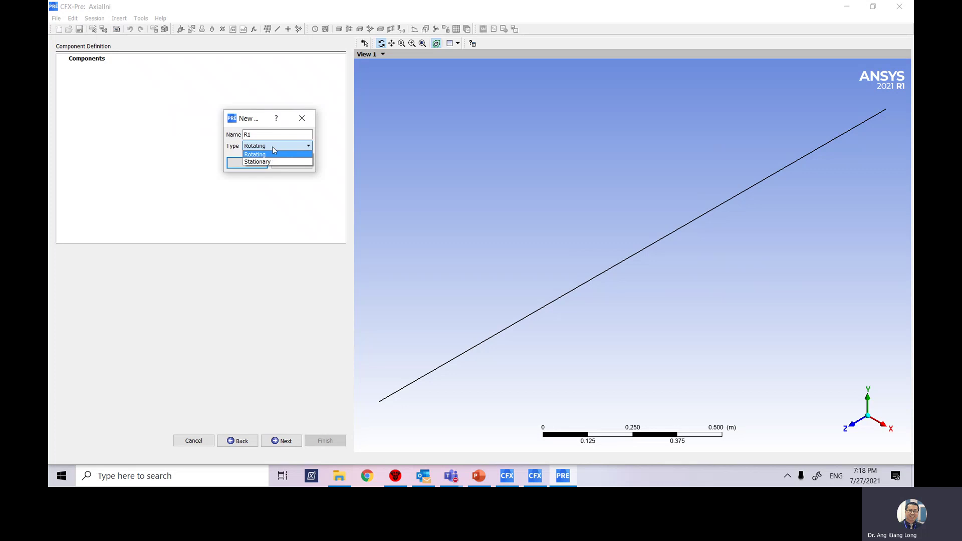
pyautogui.click(274, 162)
pyautogui.doubleClick(258, 134)
pyautogui.write('S1')
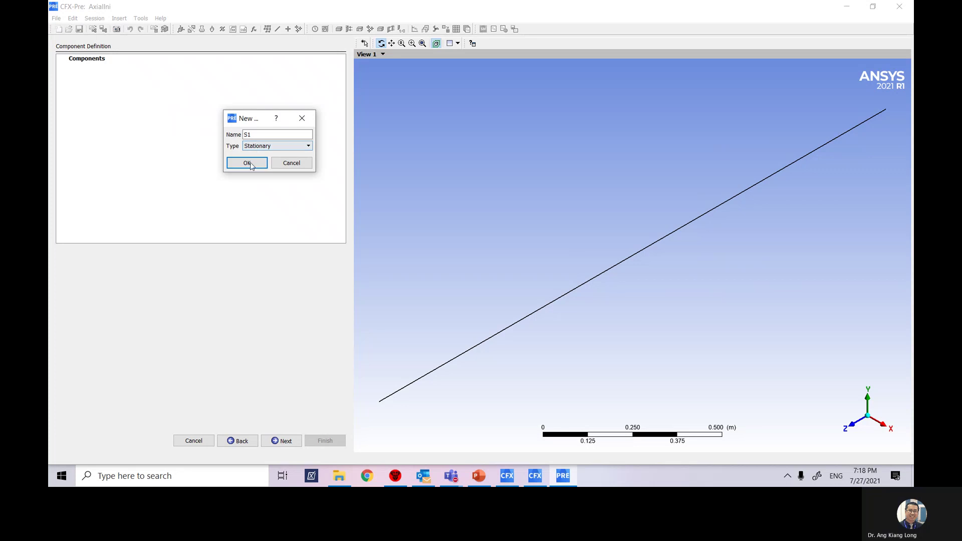
pyautogui.click(247, 163)
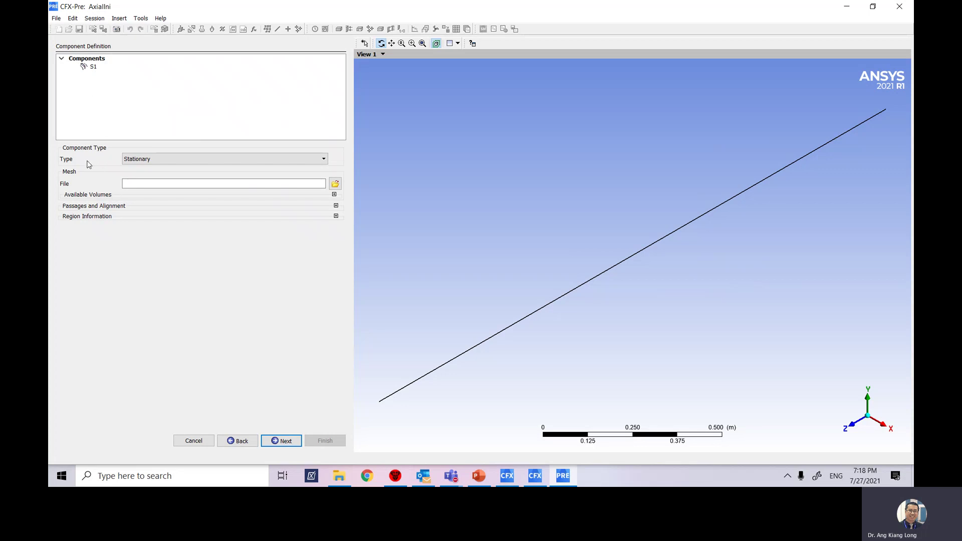
# Step: Import D:\ANSYS project\axial\stator.gtm as a CFX Mesh for component S1
pyautogui.click(335, 184)
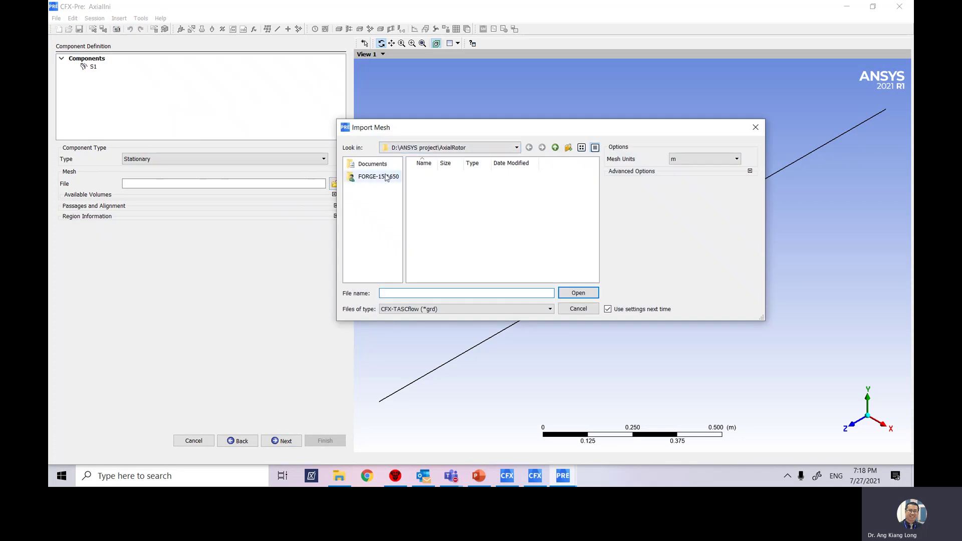
pyautogui.click(441, 147)
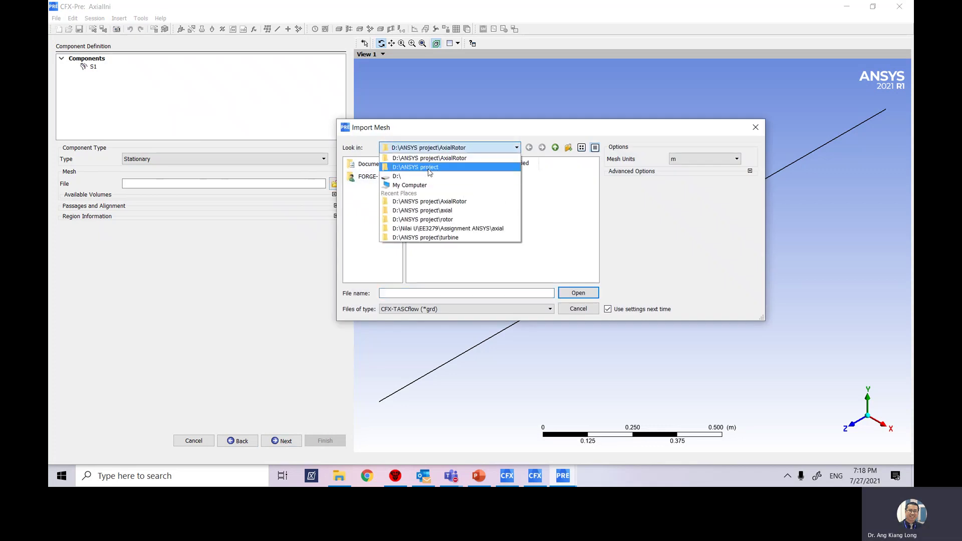
pyautogui.click(429, 168)
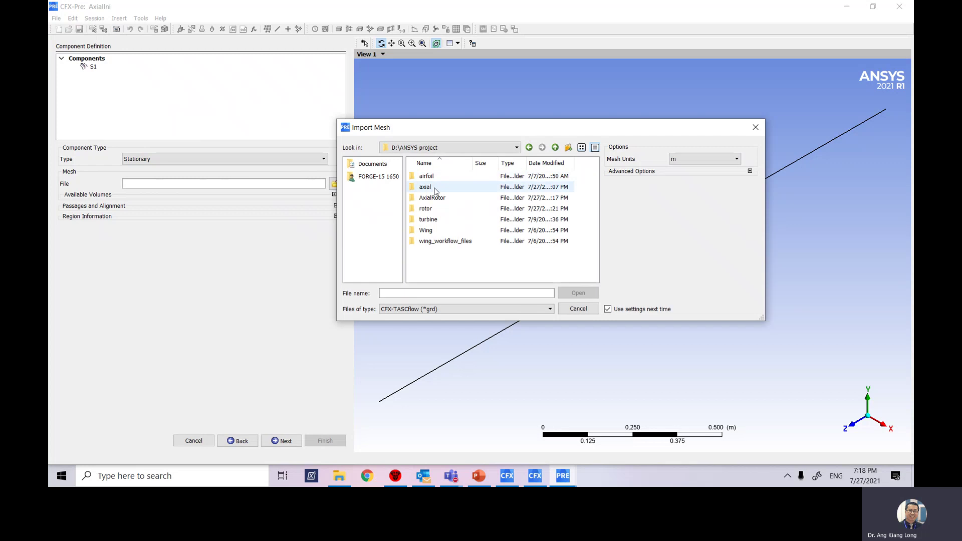
pyautogui.doubleClick(426, 187)
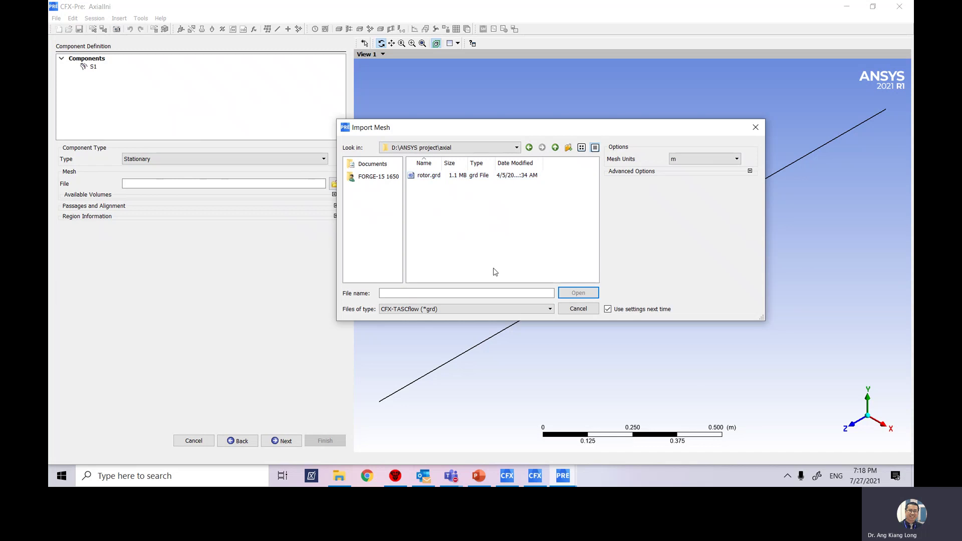
pyautogui.click(518, 310)
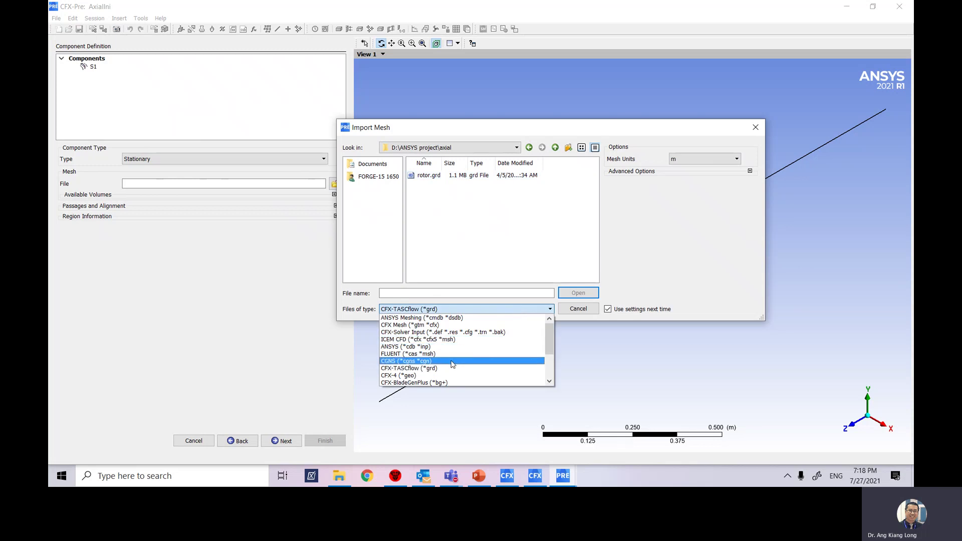
pyautogui.scroll(-1, 436, 376)
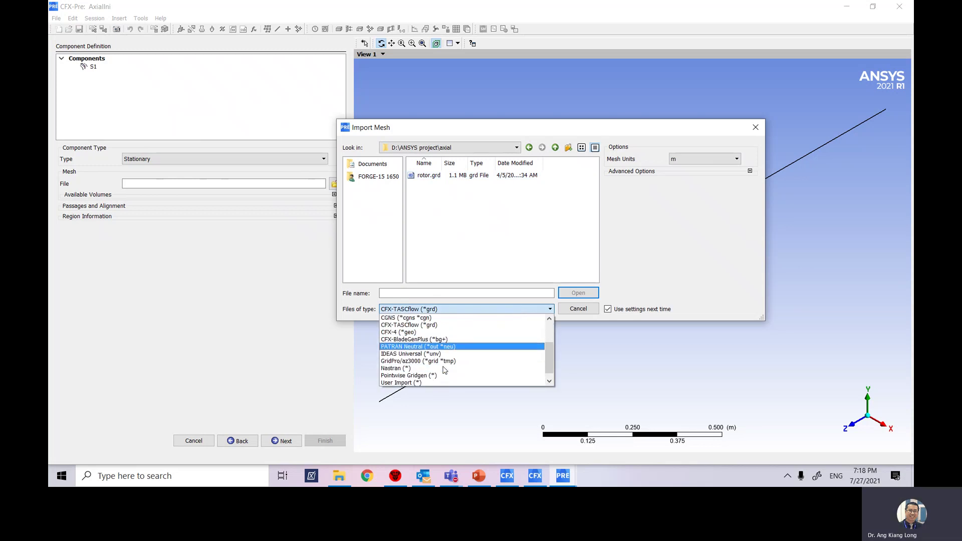
pyautogui.scroll(3, 444, 360)
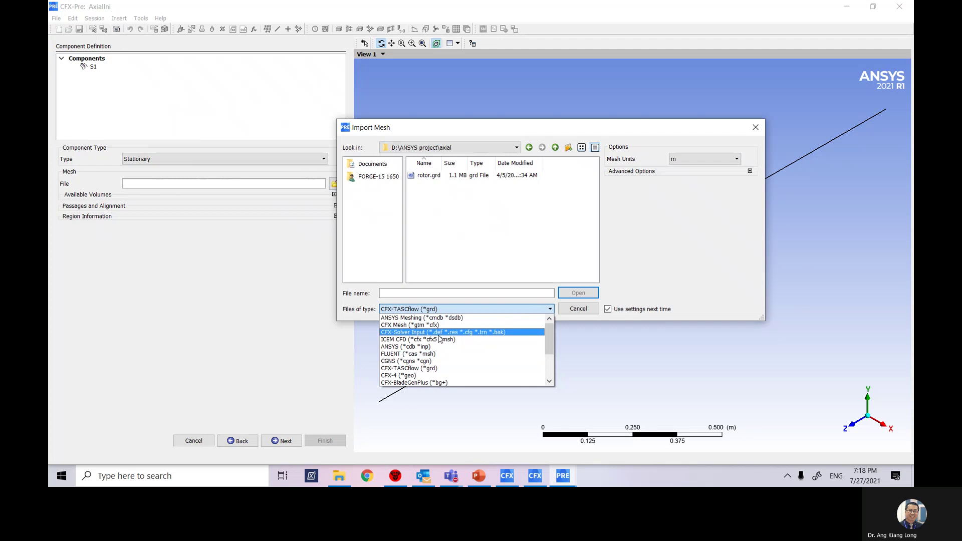
pyautogui.click(407, 325)
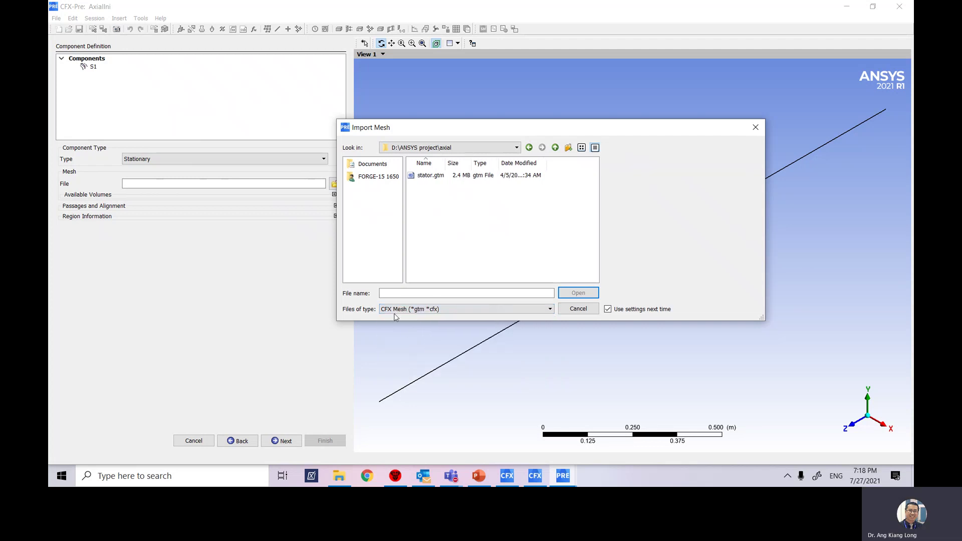
pyautogui.click(430, 176)
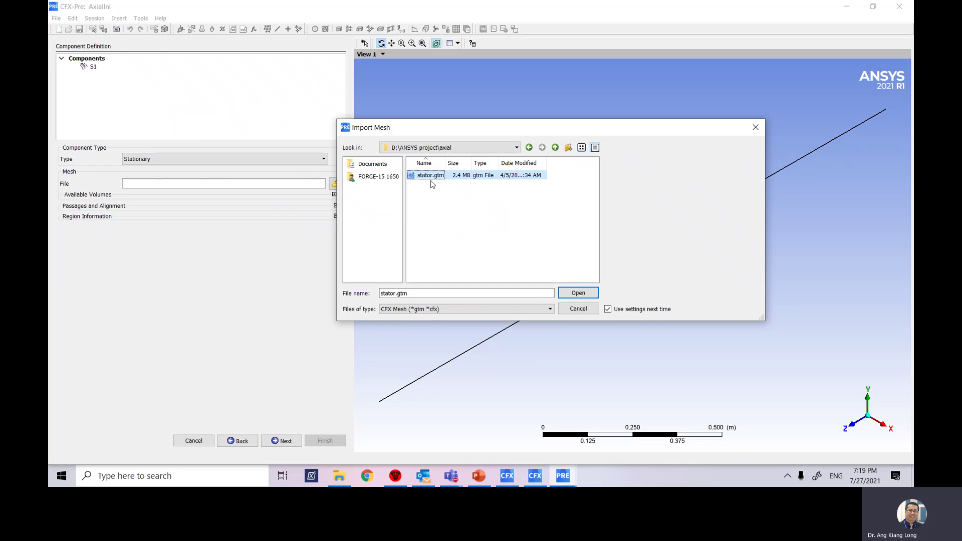
pyautogui.click(578, 293)
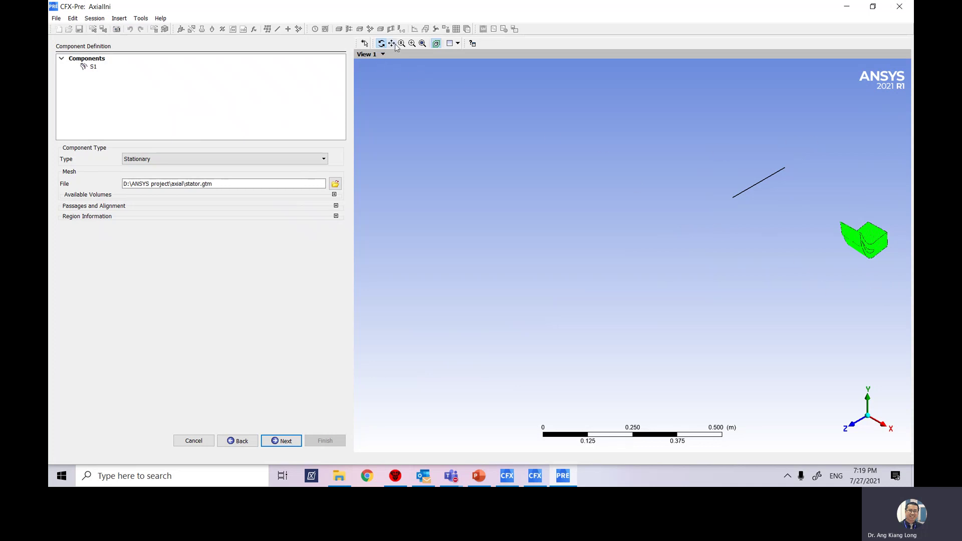
# Step: Fit the view to the stator mesh and add a Rotating component R1
pyautogui.click(423, 44)
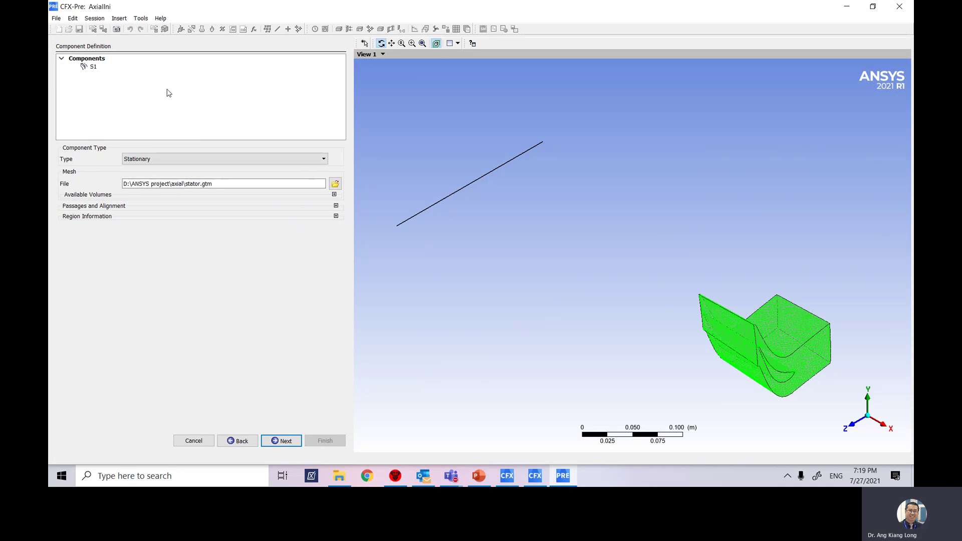
pyautogui.rightClick(201, 79)
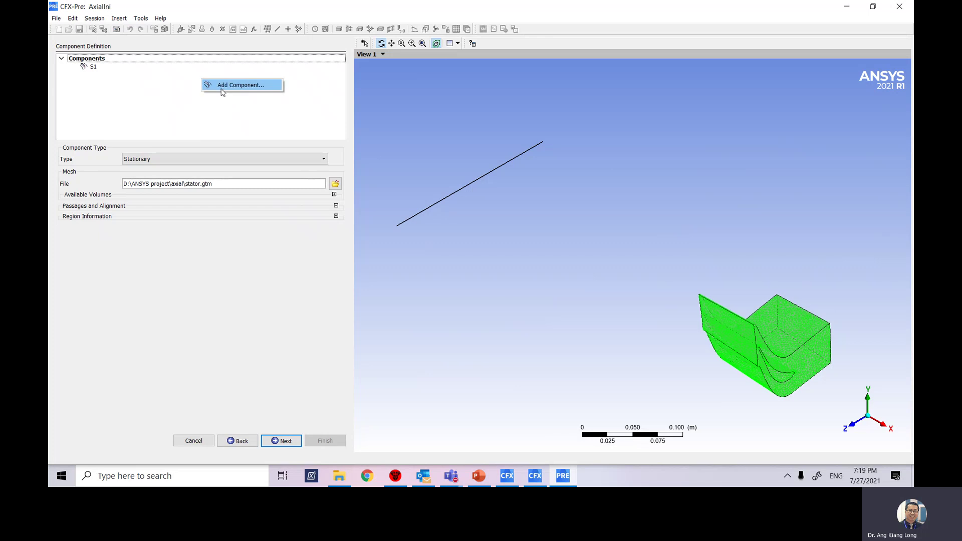
pyautogui.click(238, 85)
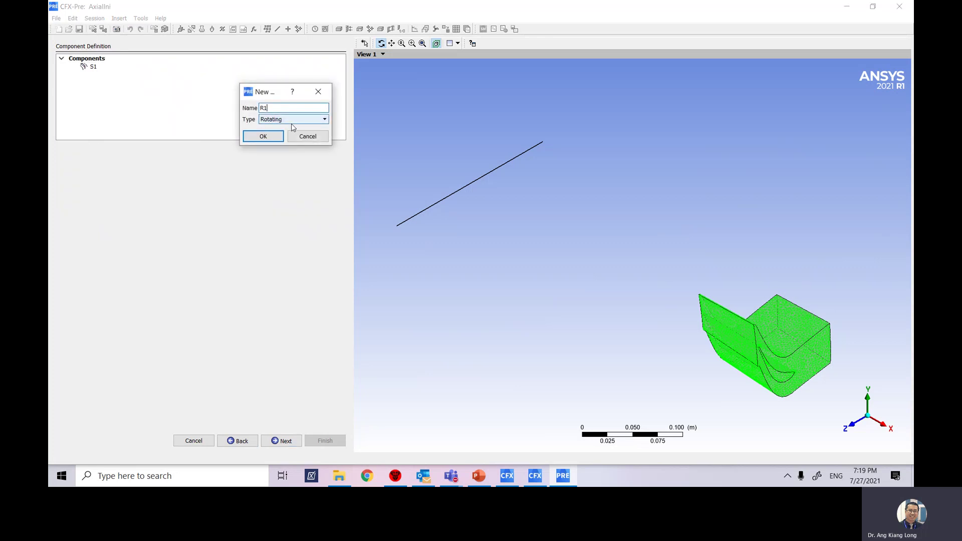
pyautogui.click(292, 123)
pyautogui.click(280, 128)
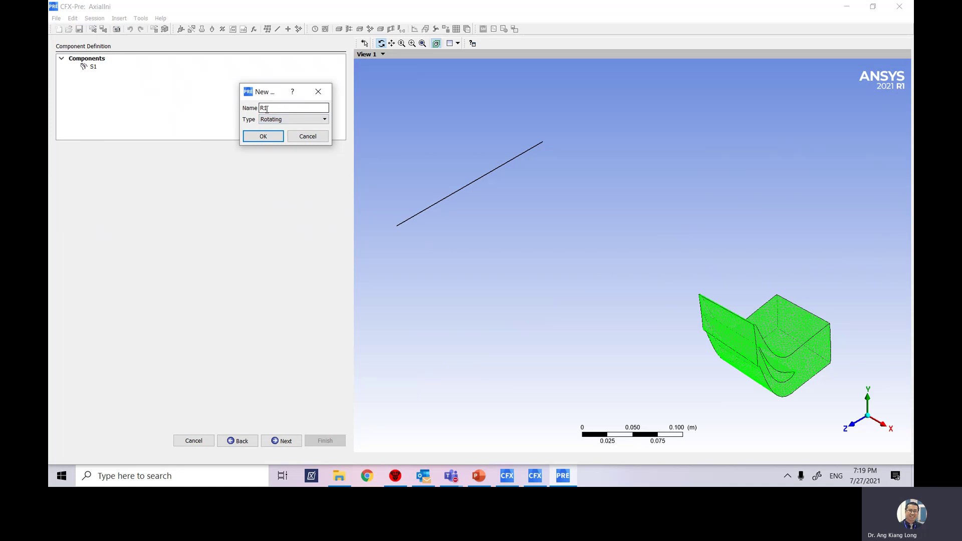
pyautogui.click(265, 137)
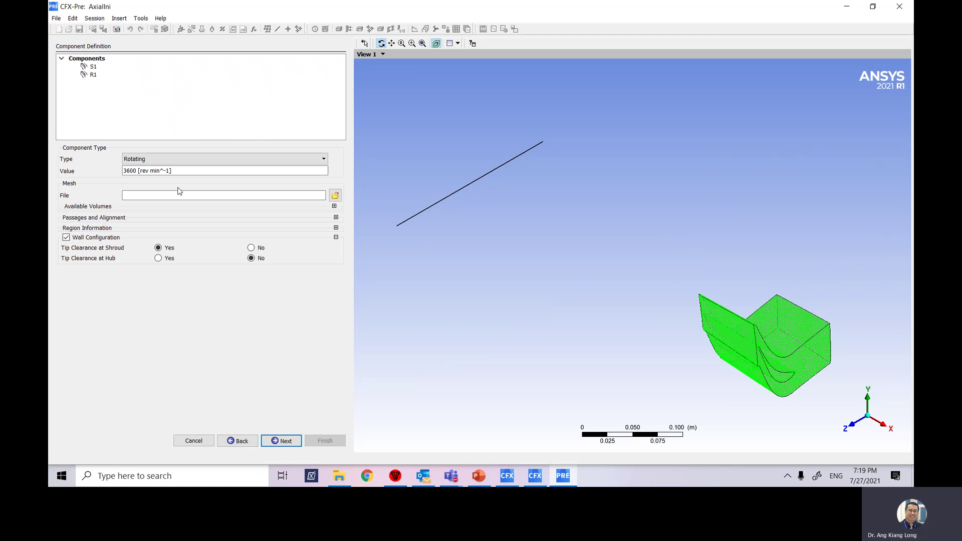
# Step: Set R1's rotation speed to 523.6 radian s^-1 instead of 3600 rev min^-1
pyautogui.click(93, 76)
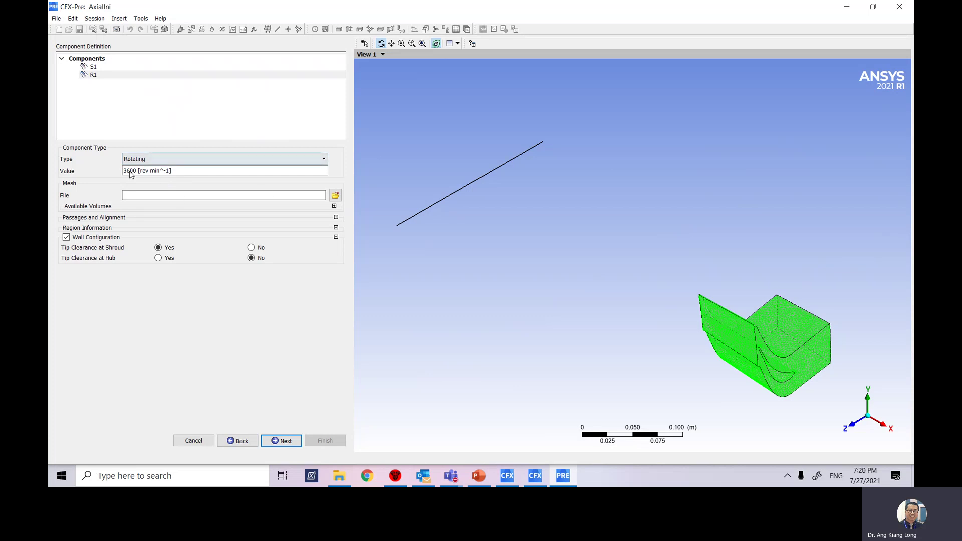
pyautogui.click(174, 171)
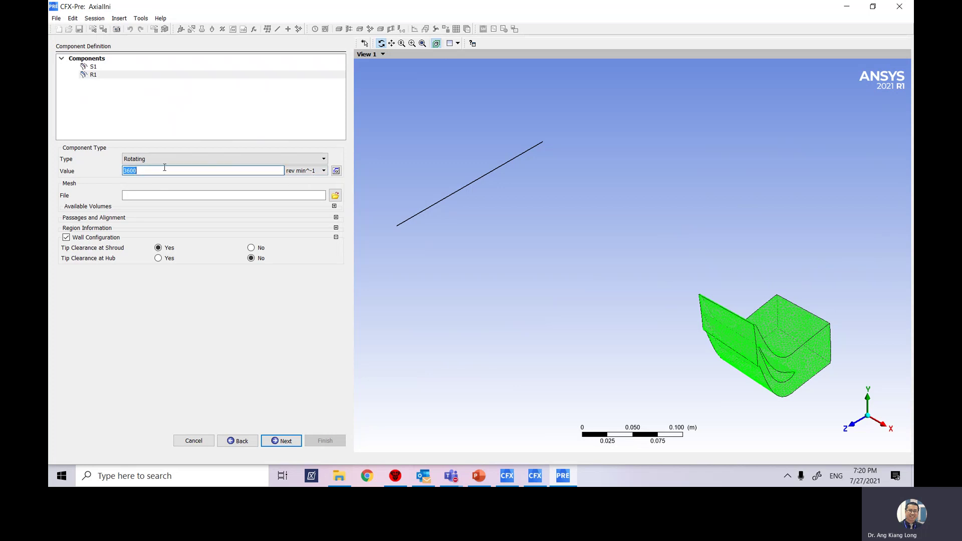
pyautogui.click(306, 171)
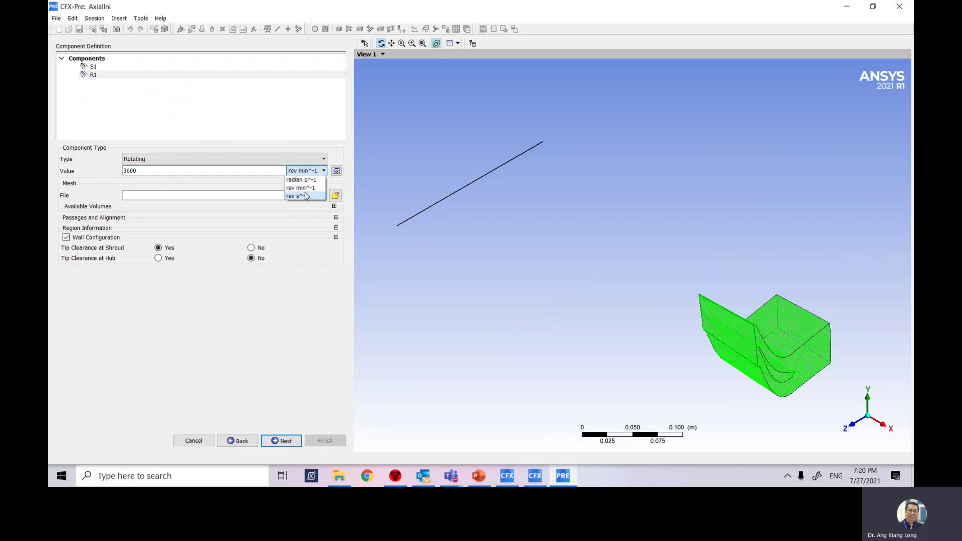
pyautogui.click(311, 180)
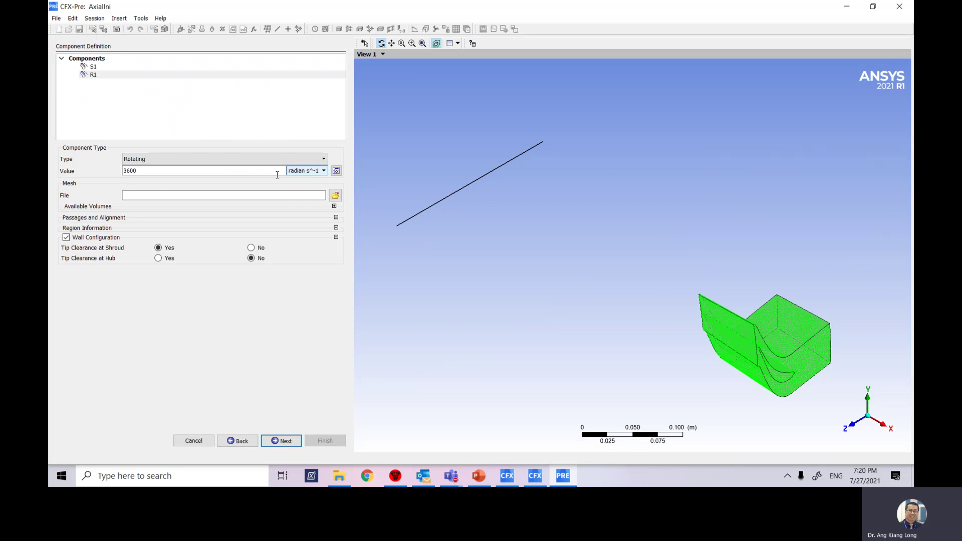
pyautogui.doubleClick(146, 171)
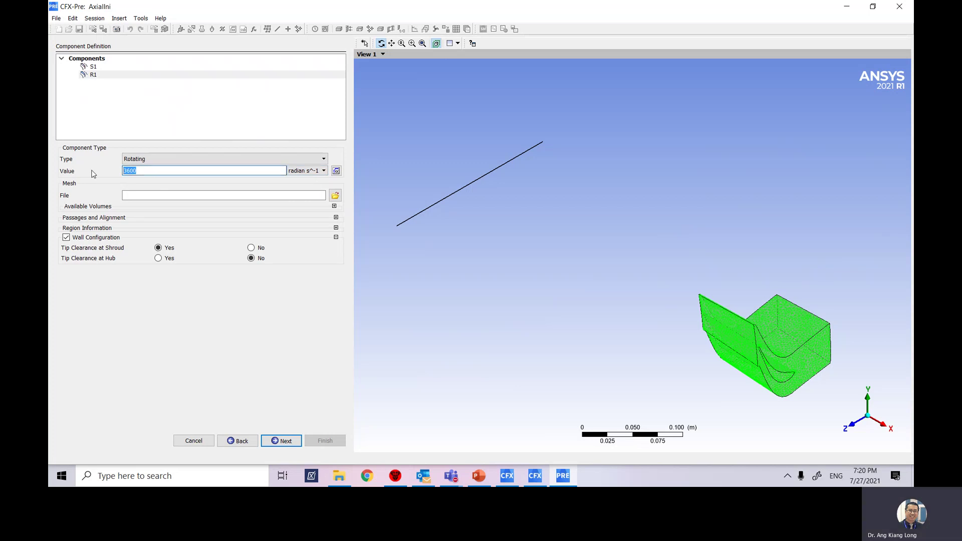
pyautogui.write('523.')
pyautogui.click(165, 197)
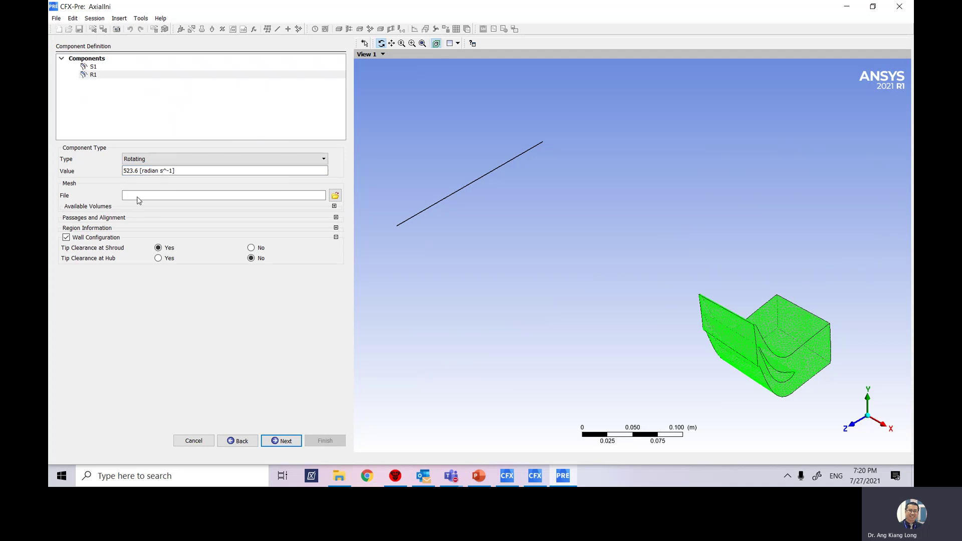
pyautogui.click(335, 197)
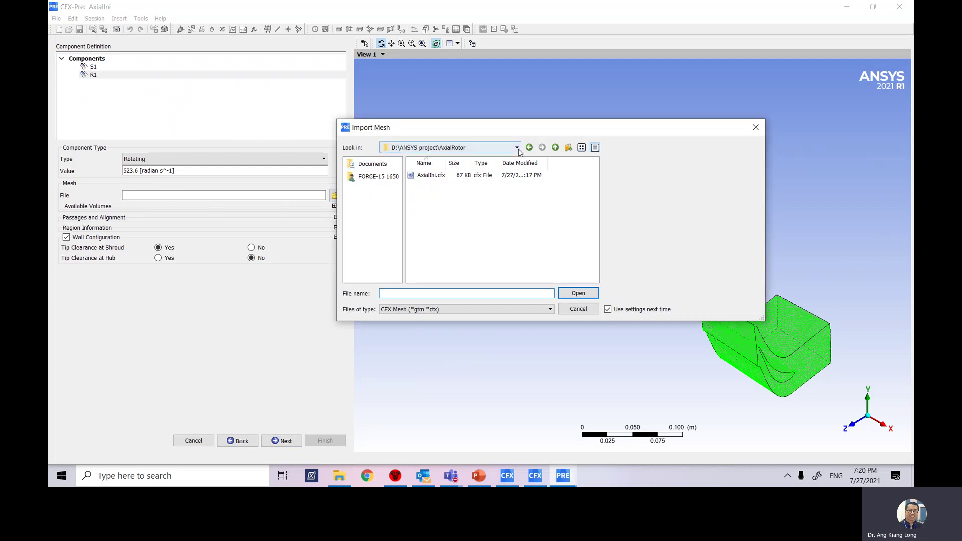
# Step: Import D:\ANSYS project\axial\rotor.grd (CFX-TASCflow) as R1's mesh, viewing both blade rows
pyautogui.click(460, 147)
pyautogui.click(471, 168)
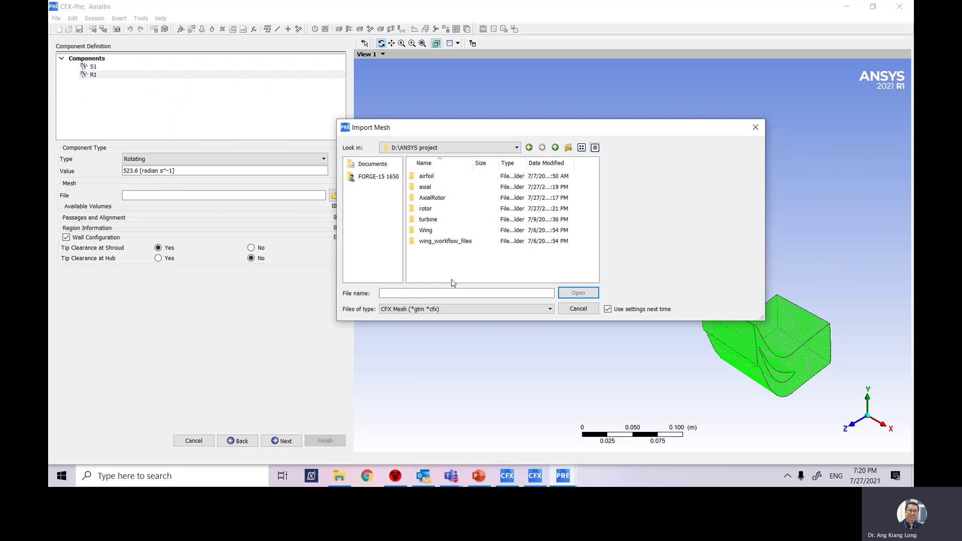
pyautogui.doubleClick(441, 190)
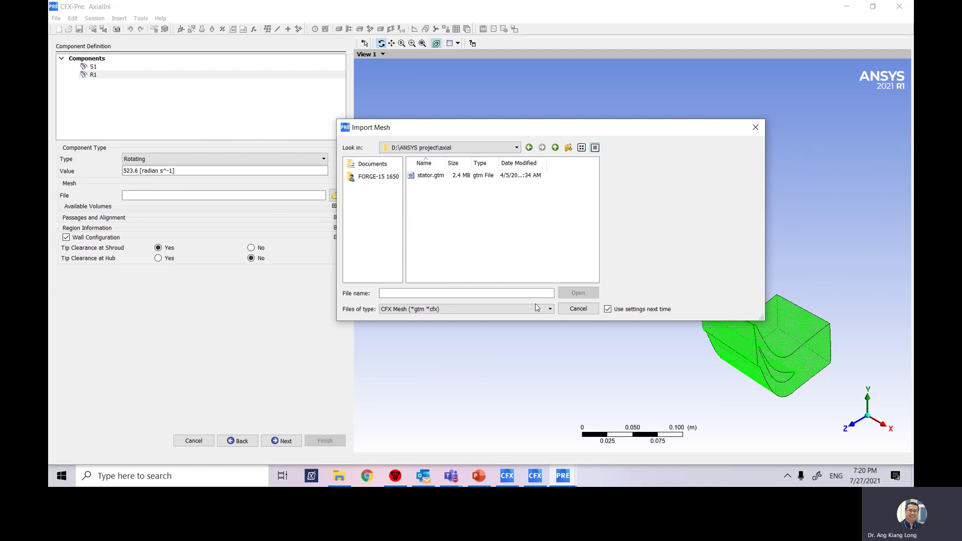
pyautogui.click(505, 312)
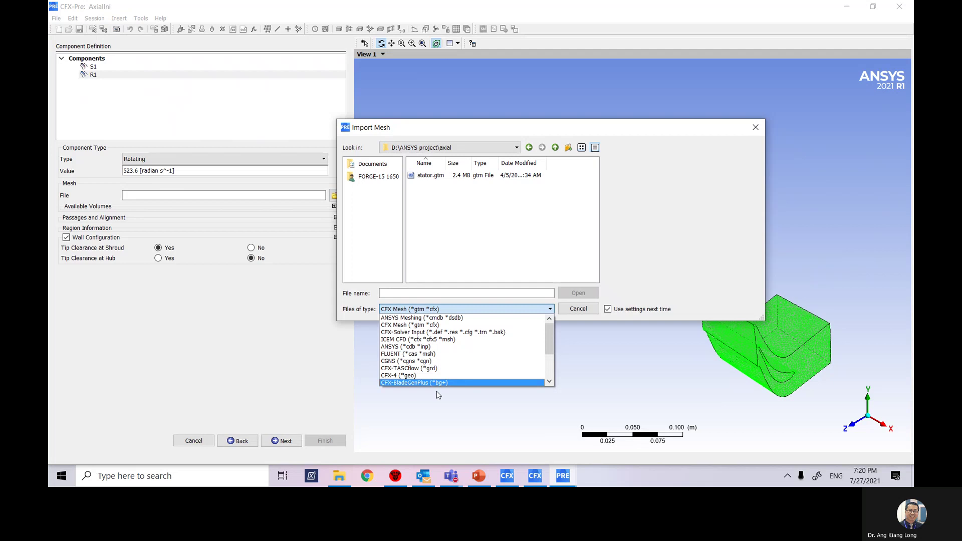
pyautogui.click(447, 368)
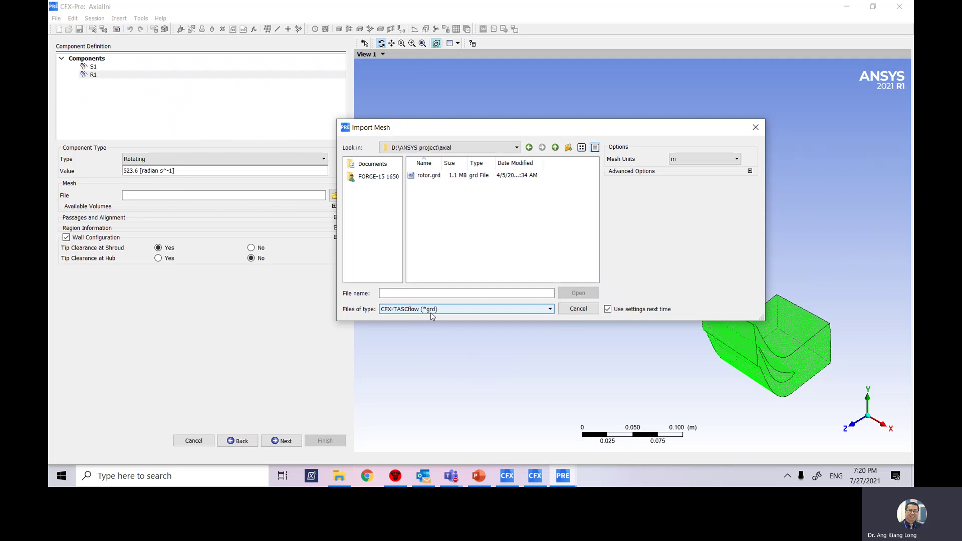
pyautogui.click(434, 179)
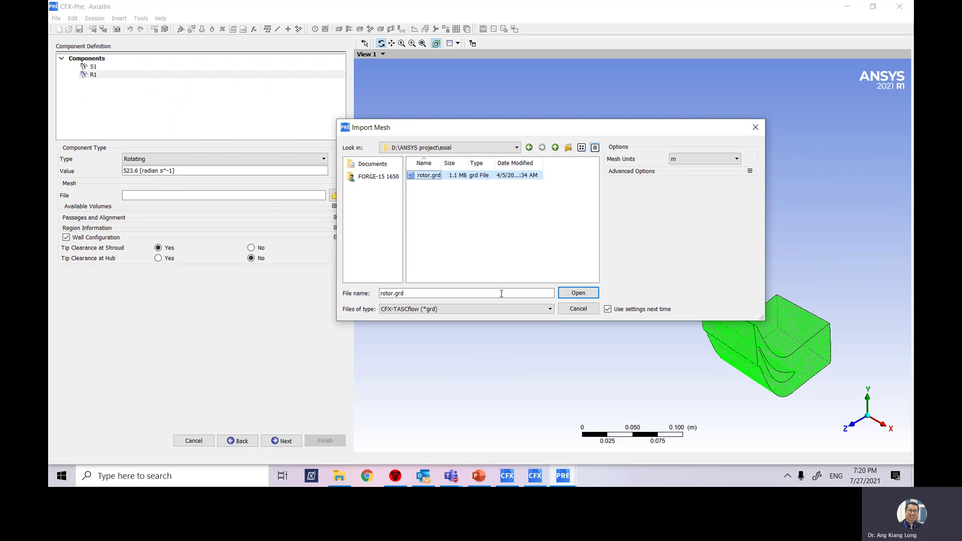
pyautogui.click(576, 293)
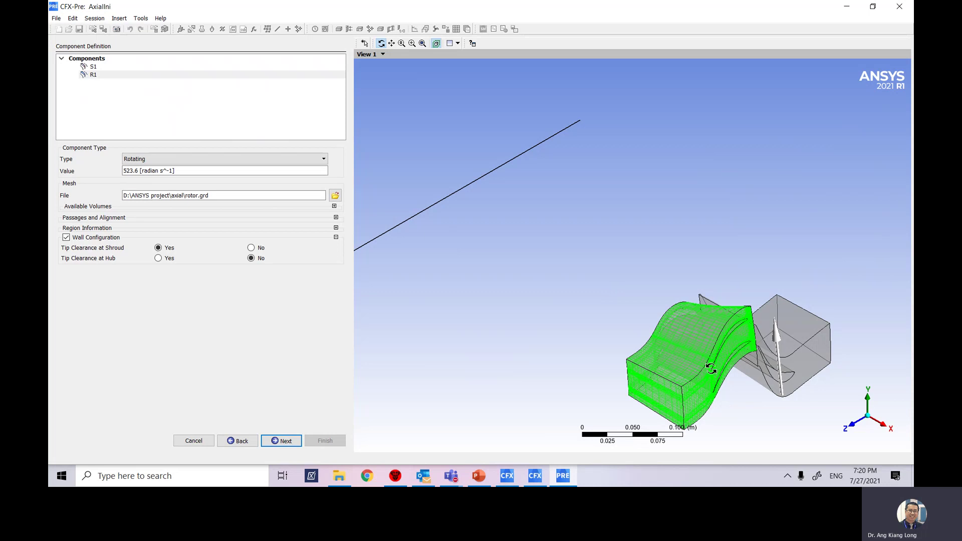
pyautogui.click(423, 43)
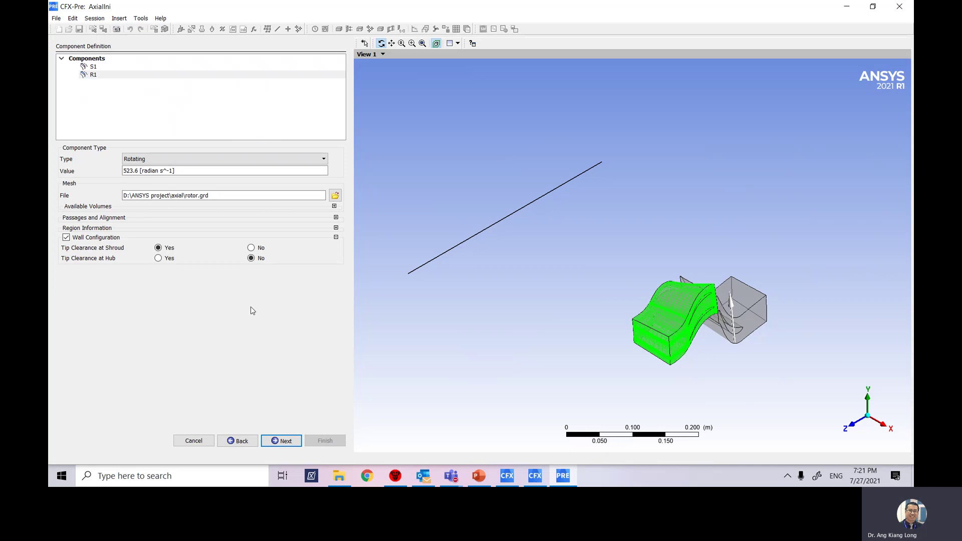
pyautogui.click(101, 79)
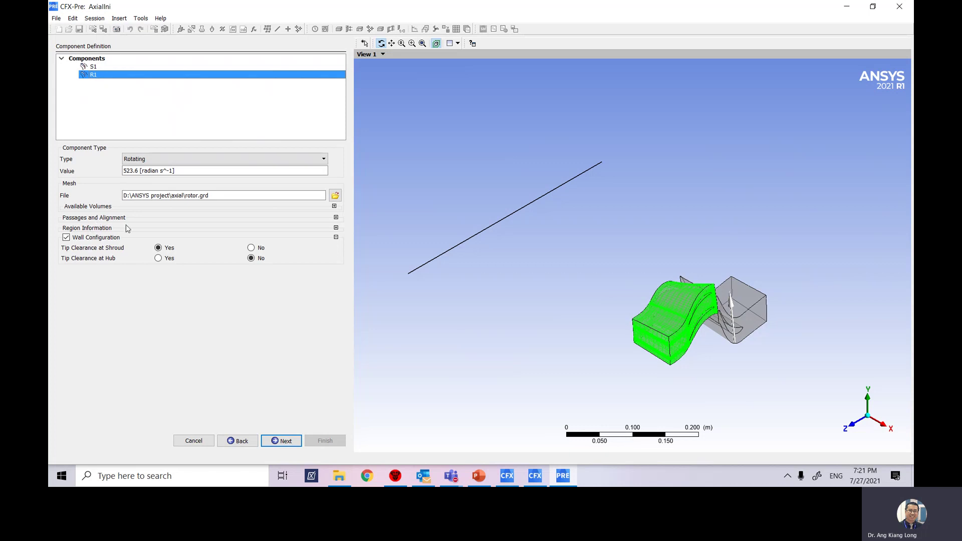
# Step: Edit R1's rotor.grd passages: 2 per mesh, 2 to model, 113 in 360
pyautogui.click(336, 217)
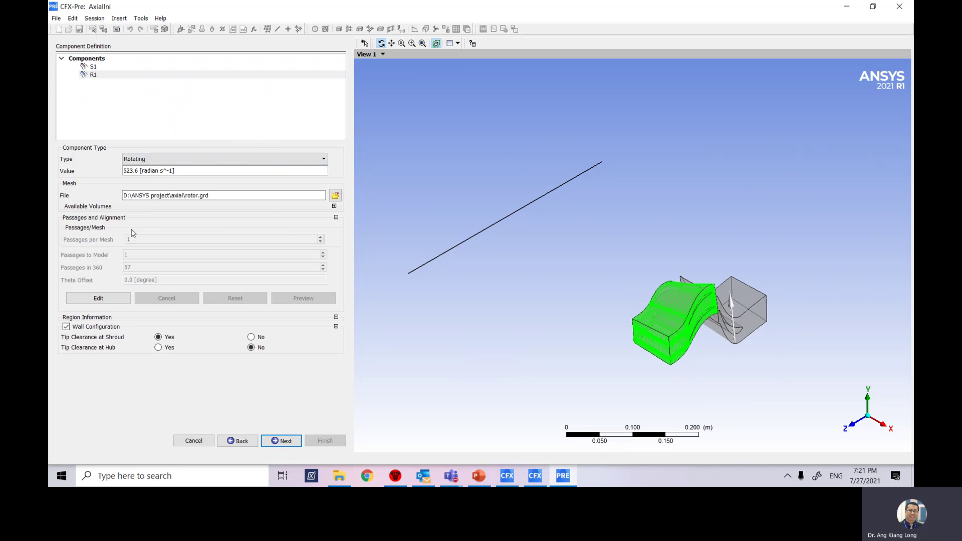
pyautogui.click(96, 300)
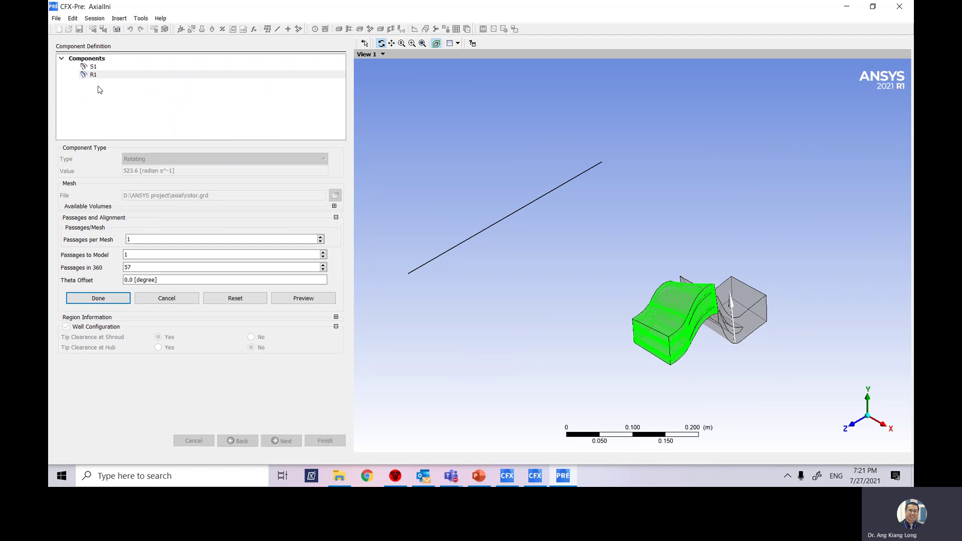
pyautogui.moveTo(136, 240); pyautogui.dragTo(102, 239)
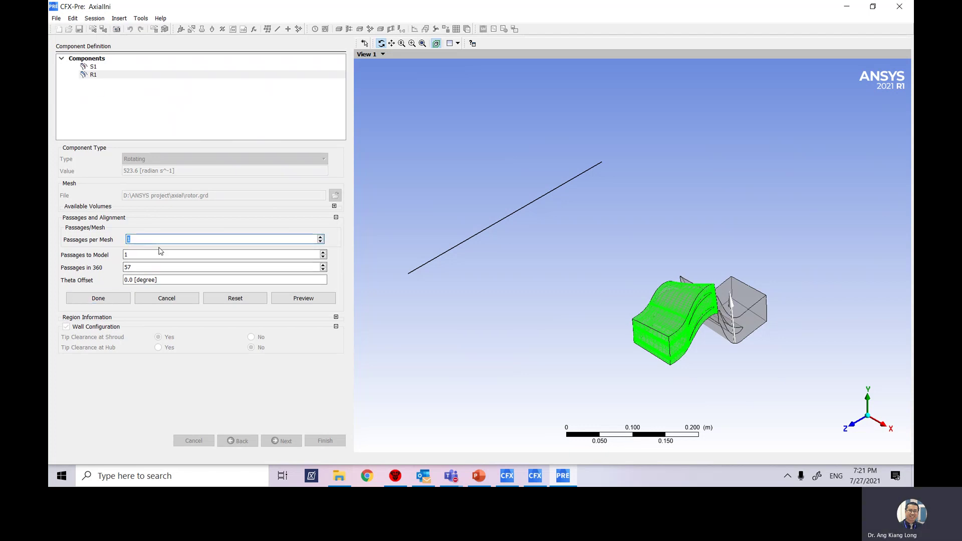
pyautogui.write('2')
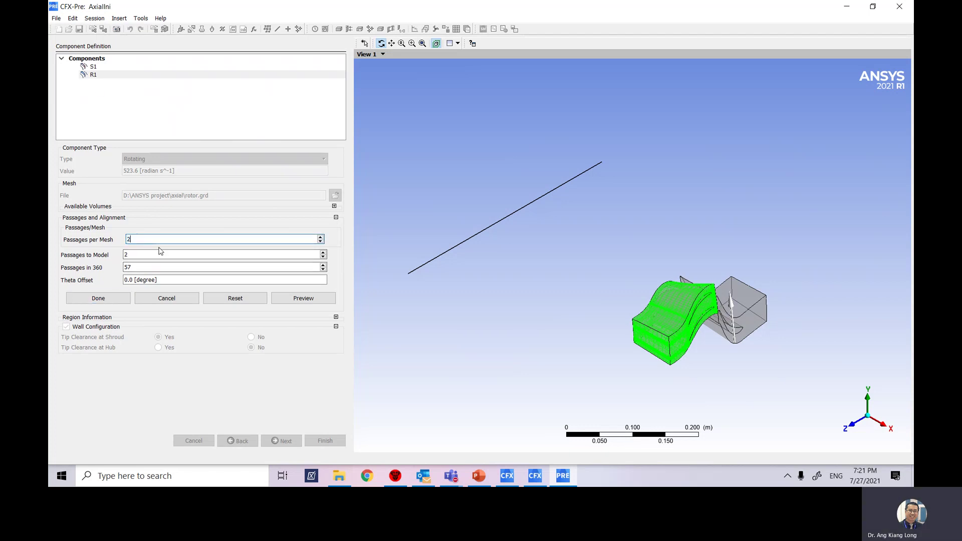
pyautogui.click(129, 254)
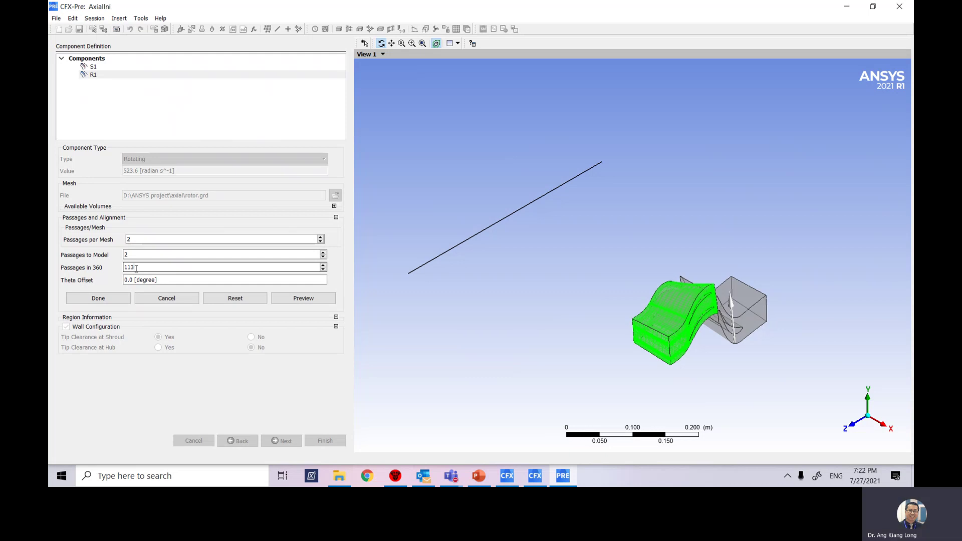
pyautogui.click(98, 298)
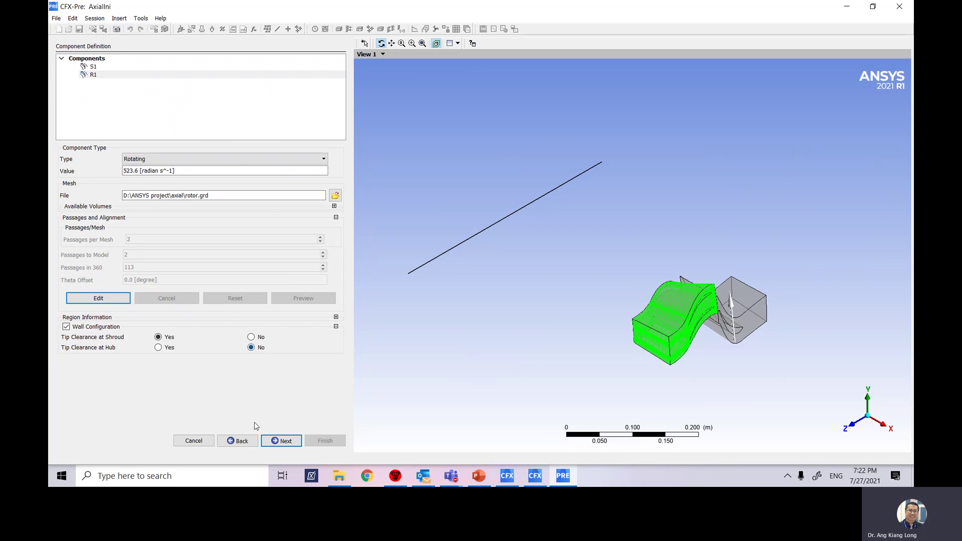
# Step: On Physics Definition, choose Air Ideal Gas, 0.25 atm reference pressure and Total Energy heat transfer
pyautogui.click(290, 441)
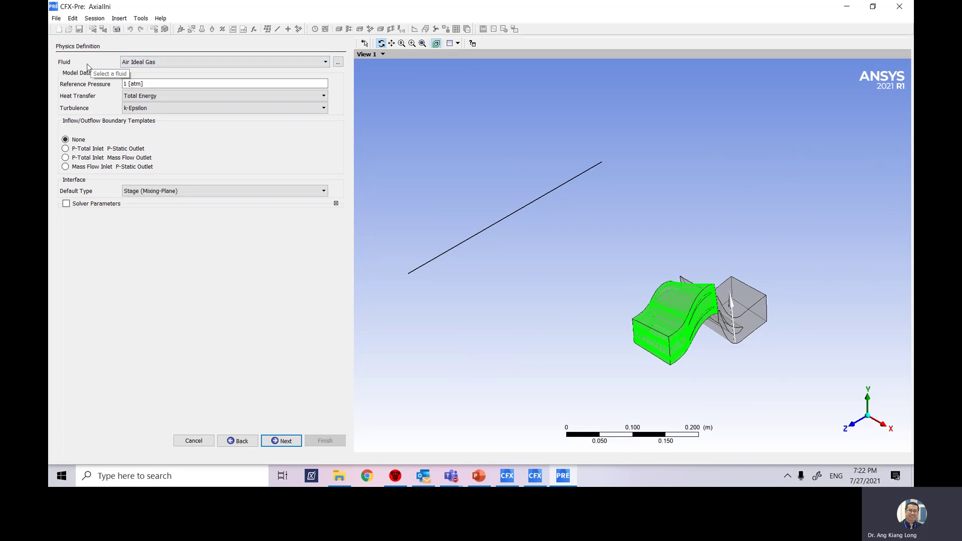
pyautogui.click(222, 66)
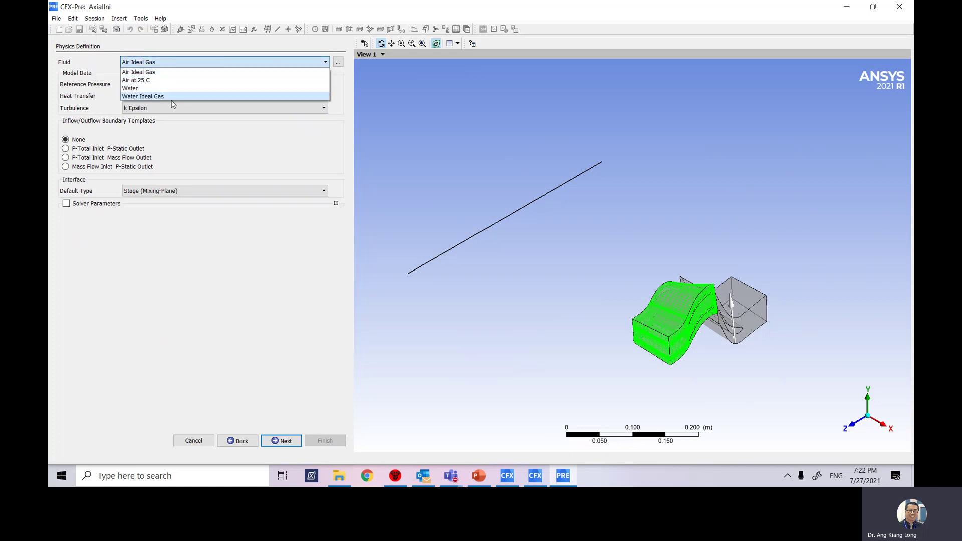
pyautogui.click(160, 74)
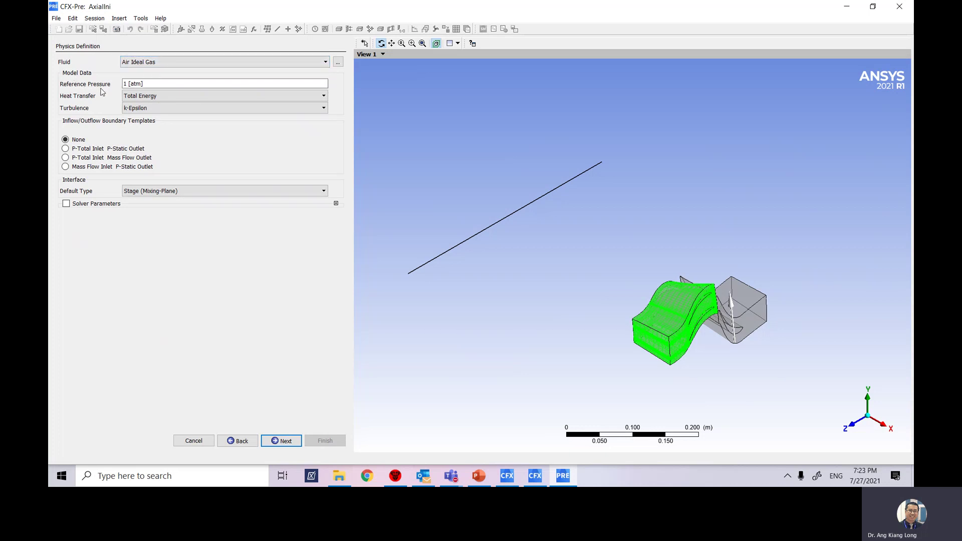
pyautogui.click(148, 85)
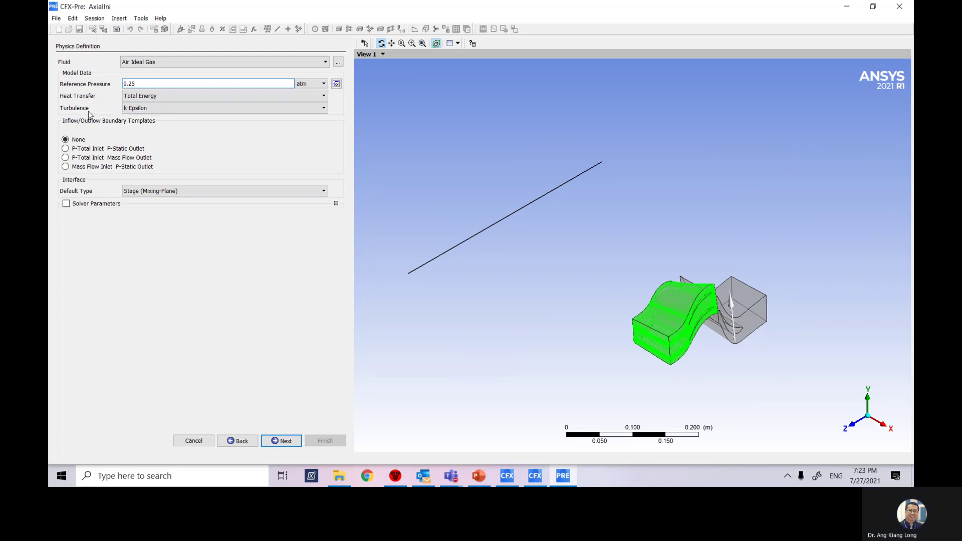
pyautogui.click(140, 97)
pyautogui.click(139, 101)
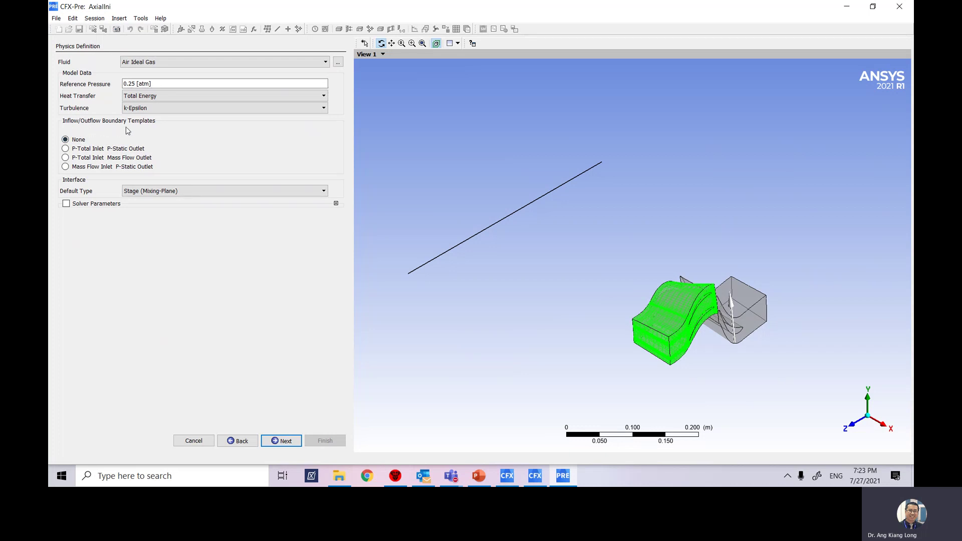
# Step: Choose the P-Total Inlet Mass Flow Outlet template with 0 atm inlet total pressure and 340 K total temperature
pyautogui.click(66, 158)
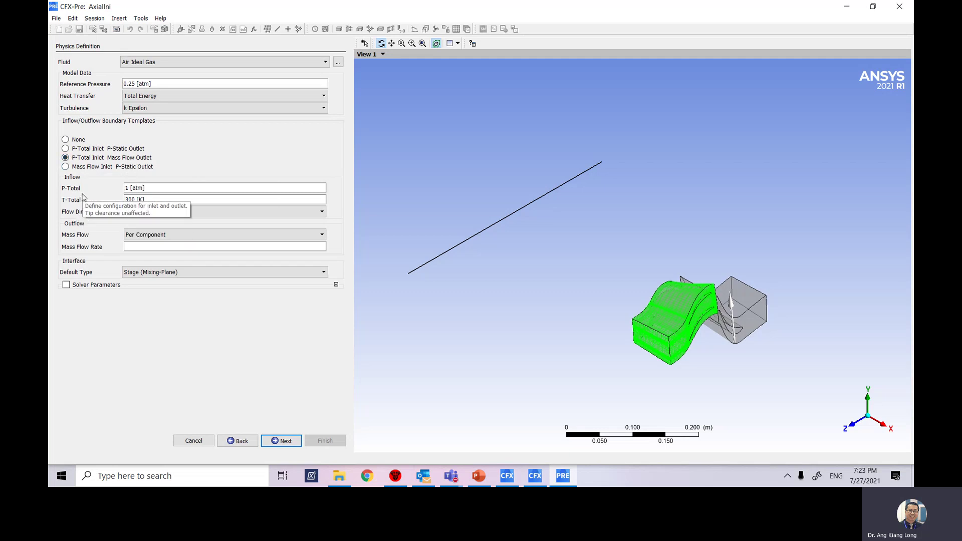
pyautogui.click(149, 187)
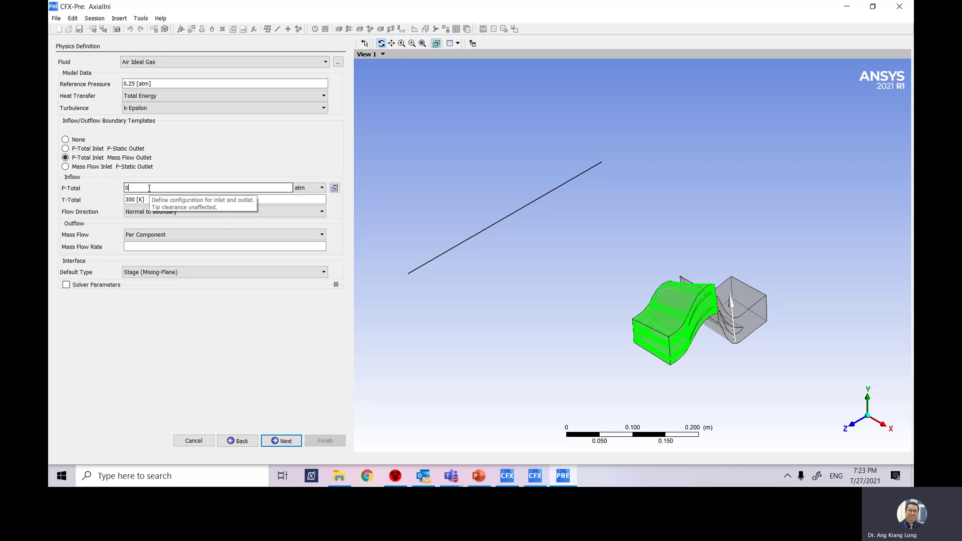
pyautogui.press('Return')
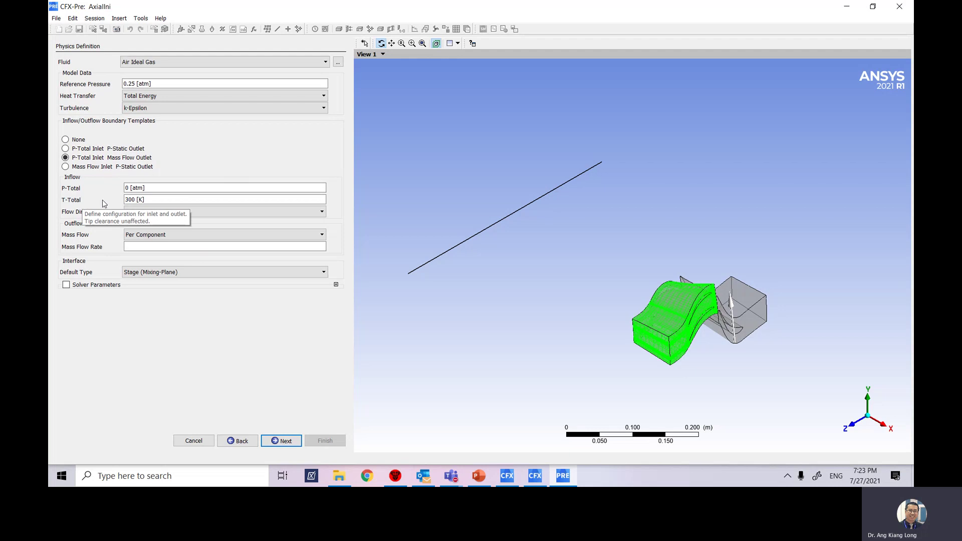
pyautogui.click(150, 199)
pyautogui.write('340')
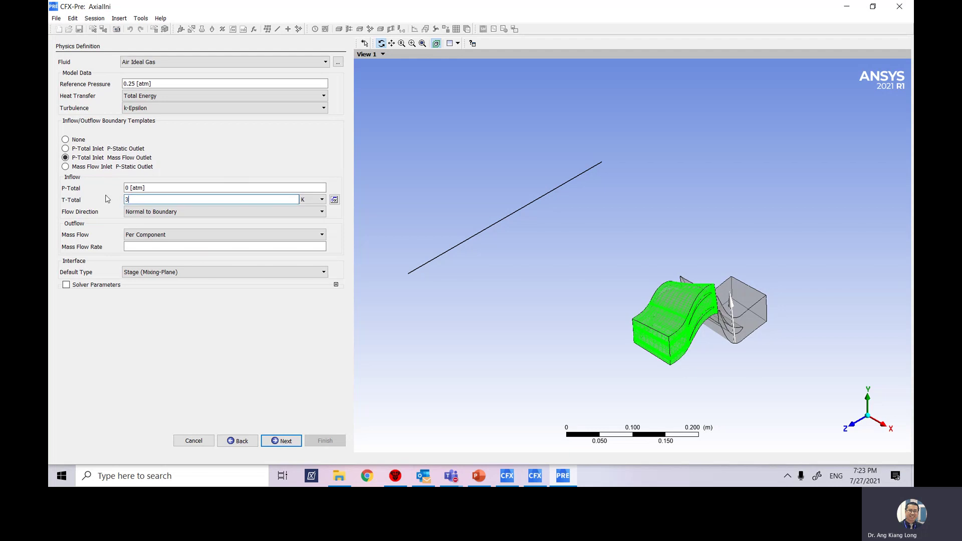
pyautogui.press('Return')
pyautogui.hotkey('shift', 'Tab')
pyautogui.click(163, 201)
pyautogui.click(316, 200)
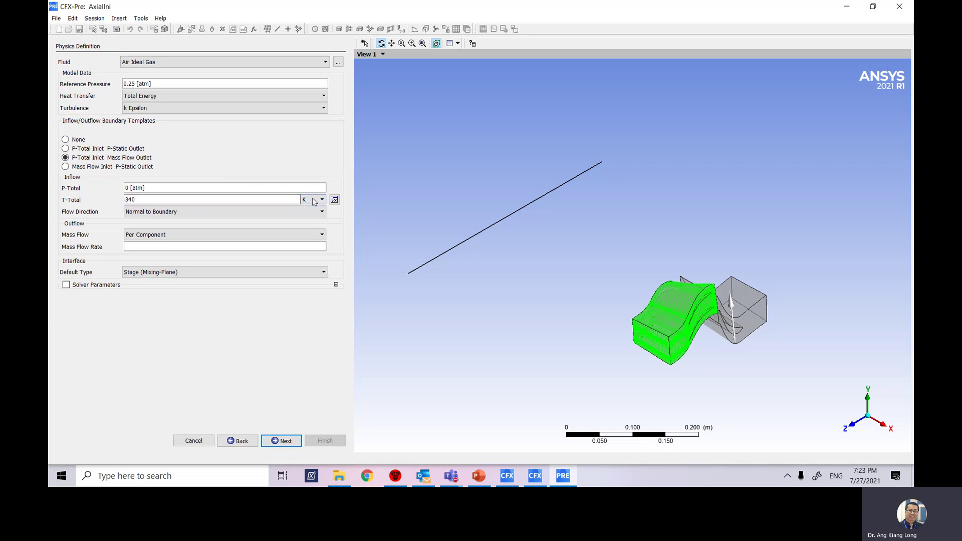
pyautogui.click(308, 201)
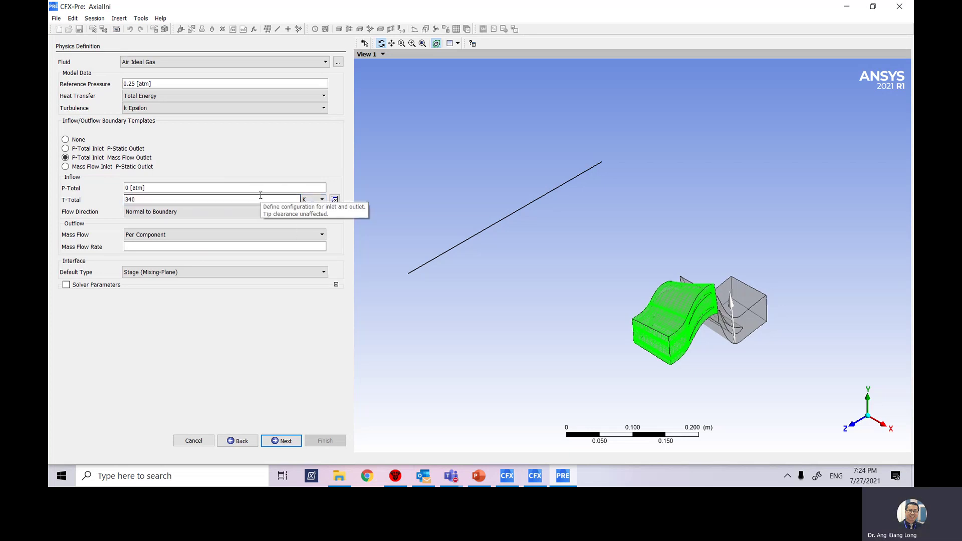
# Step: Keep inlet flow normal to boundary and set the outlet mass flow Per Component at 0.06 kg/s
pyautogui.click(148, 215)
pyautogui.click(148, 221)
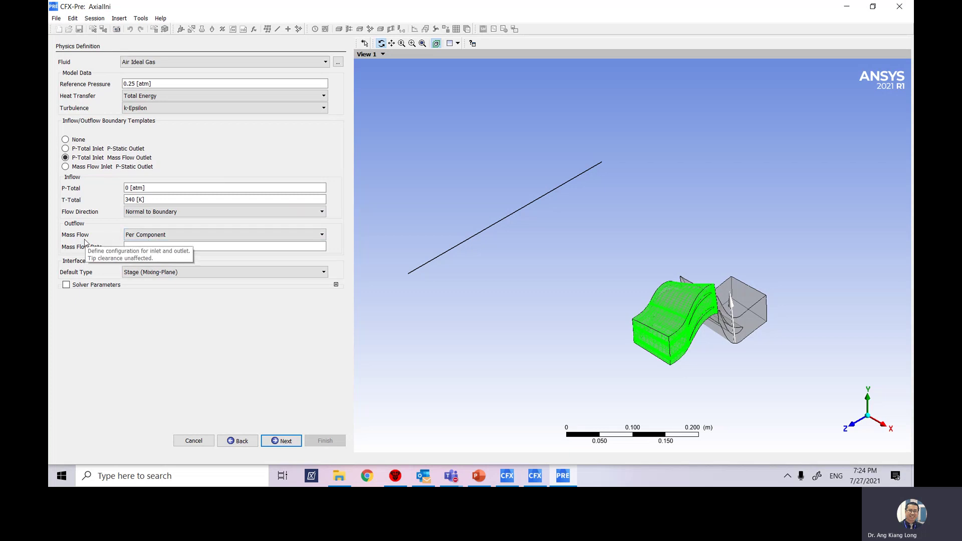
pyautogui.click(153, 236)
pyautogui.click(158, 239)
pyautogui.click(159, 237)
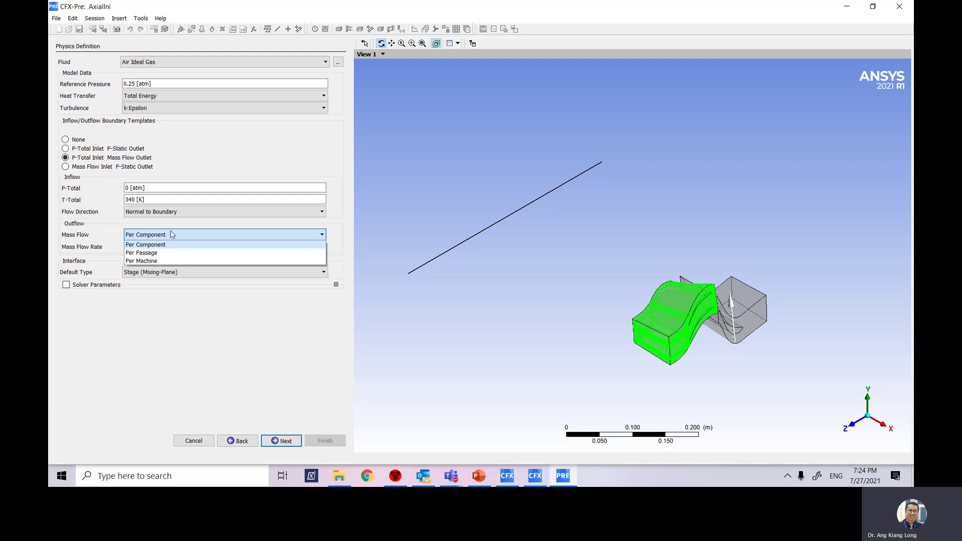
pyautogui.click(172, 235)
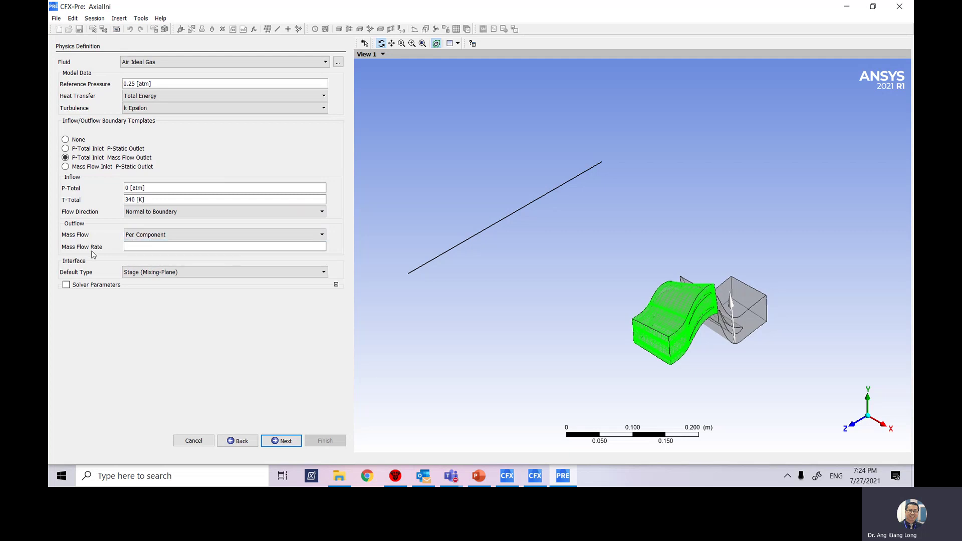
pyautogui.click(149, 244)
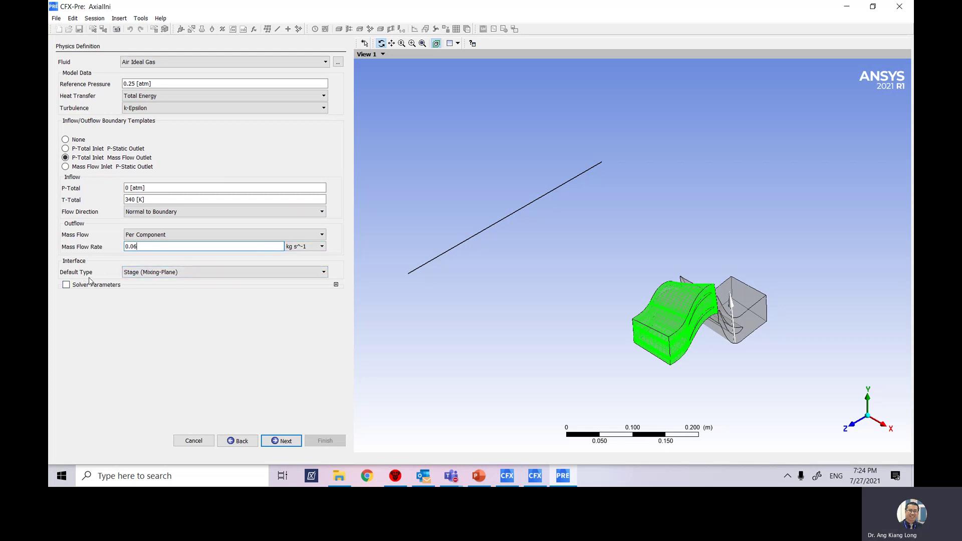
# Step: Make Frozen Rotor the default interface type and enable solver parameters with a 0.002 s Physical Timescale
pyautogui.click(175, 274)
pyautogui.click(169, 291)
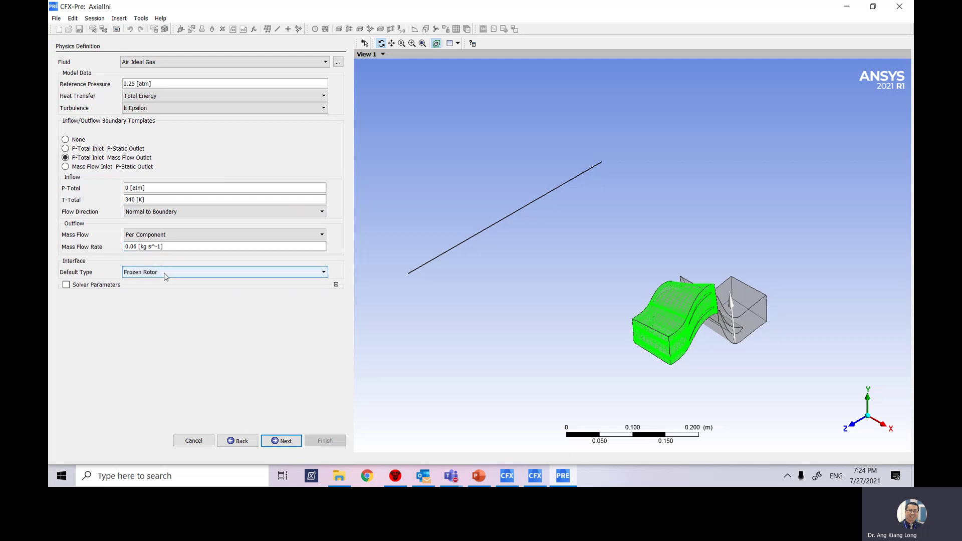
pyautogui.click(66, 285)
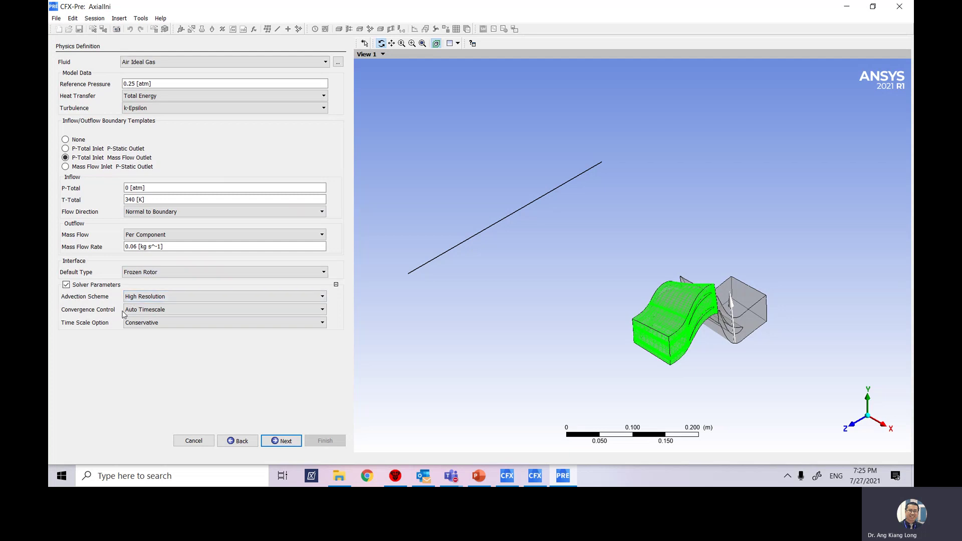
pyautogui.click(149, 313)
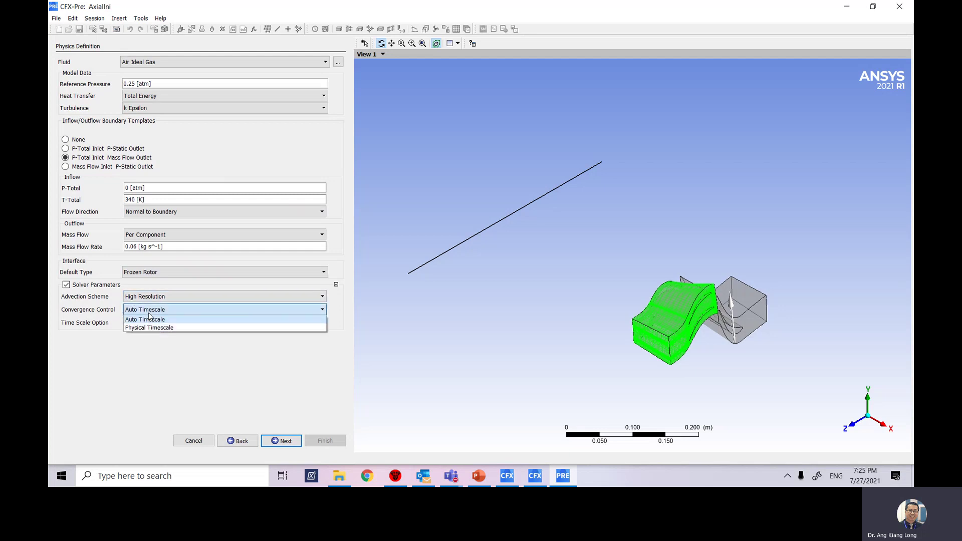
pyautogui.click(159, 330)
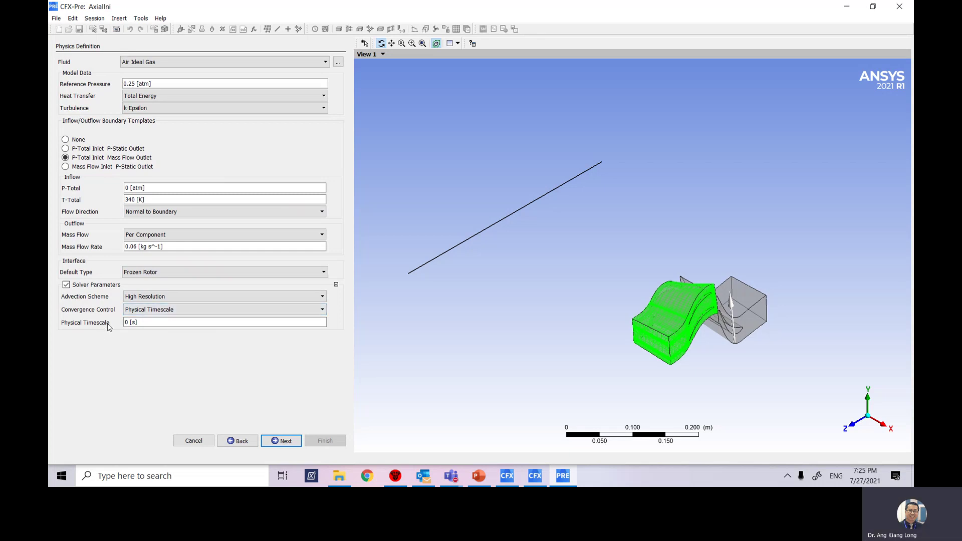
pyautogui.click(150, 326)
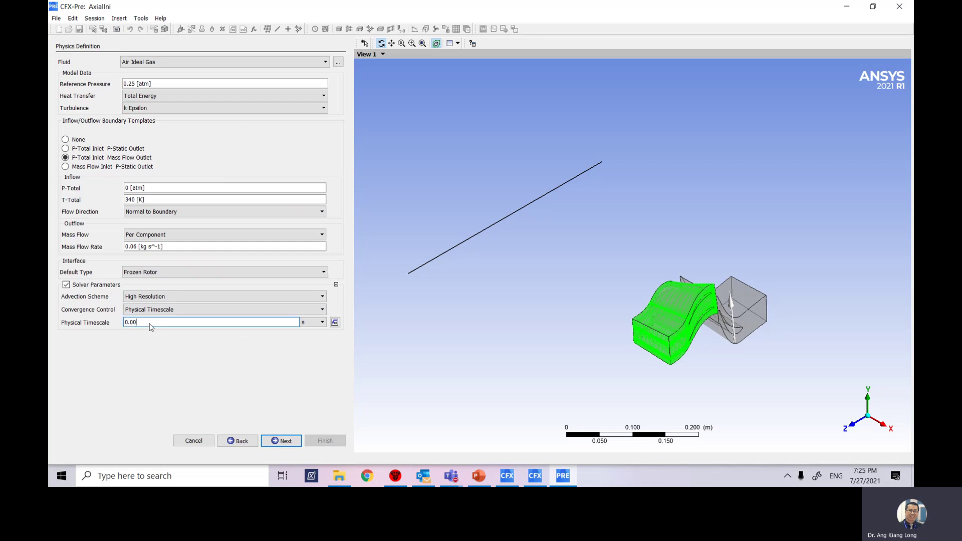
pyautogui.press('Return')
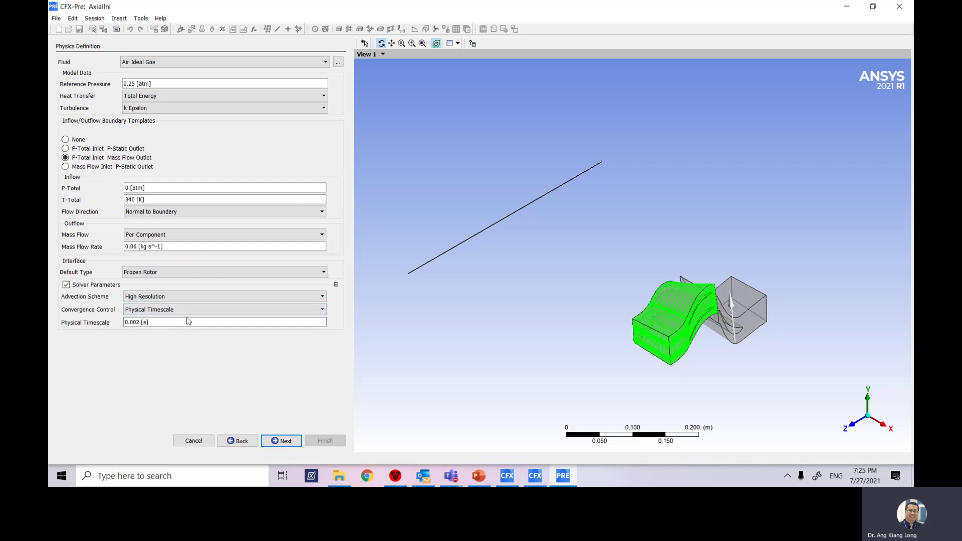
# Step: In PowerPoint, page through the briefing to slide 16, 4.1.3 Physics Definition
pyautogui.click(480, 476)
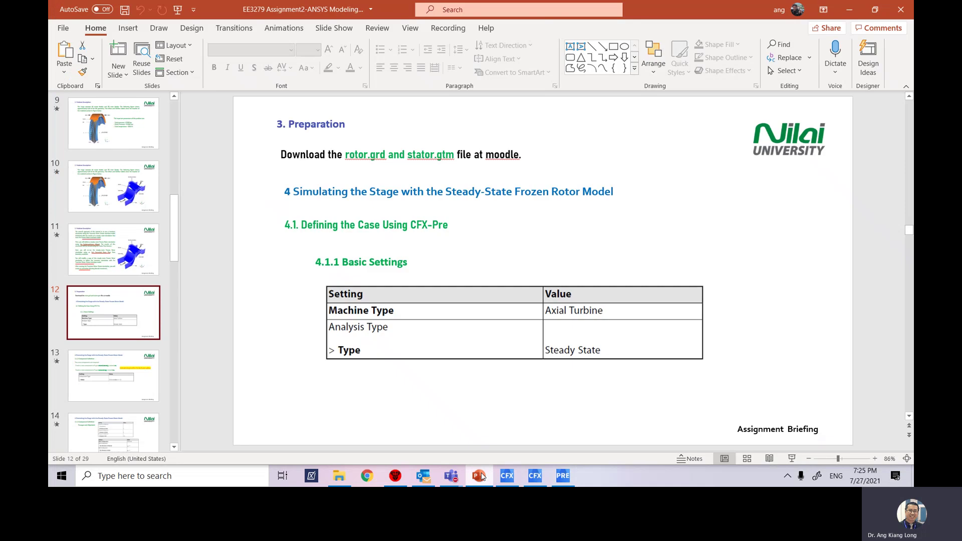
pyautogui.click(139, 378)
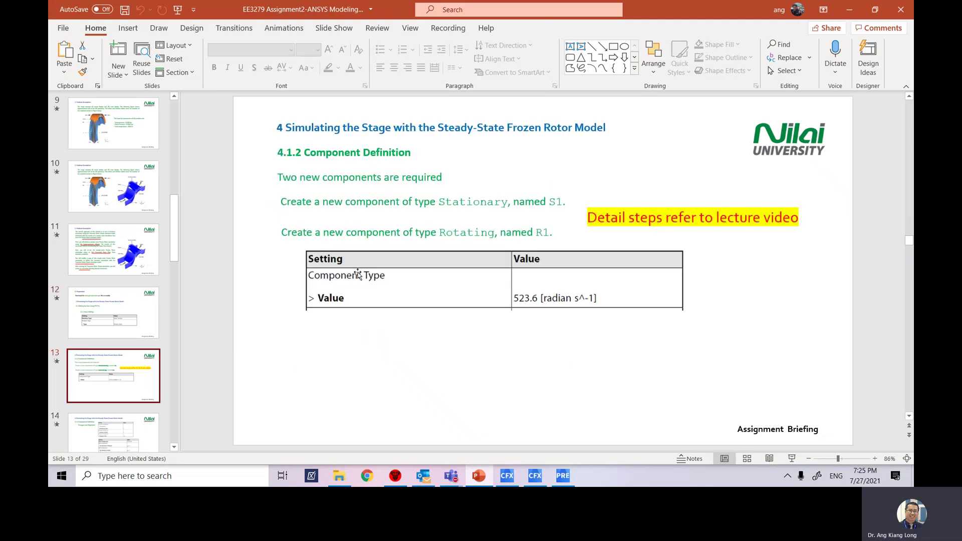
pyautogui.scroll(-10, 166, 370)
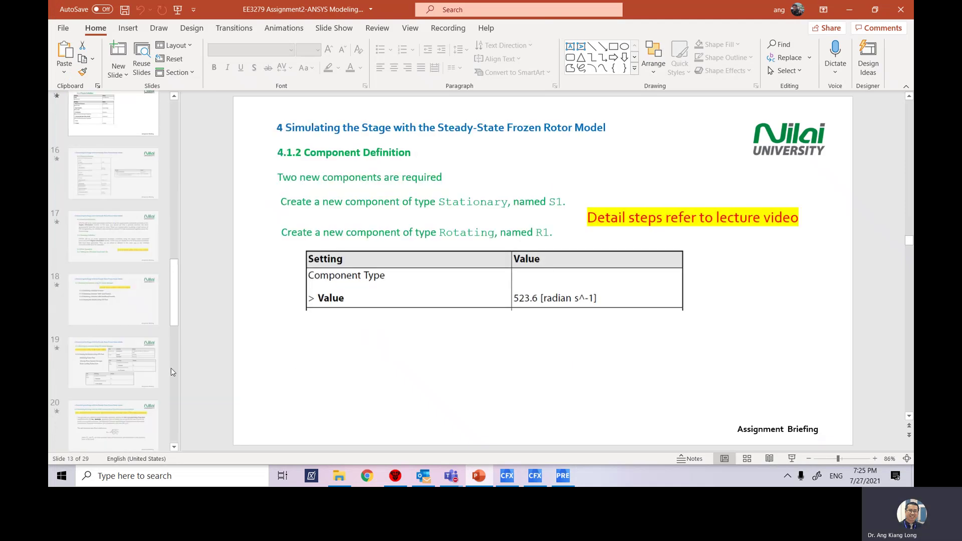
pyautogui.scroll(2, 95, 216)
pyautogui.click(107, 179)
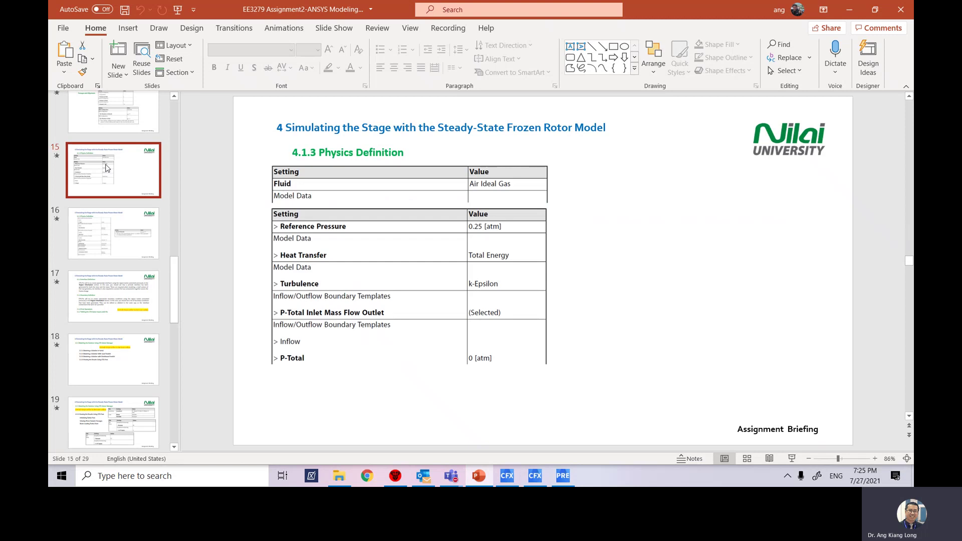
pyautogui.click(107, 253)
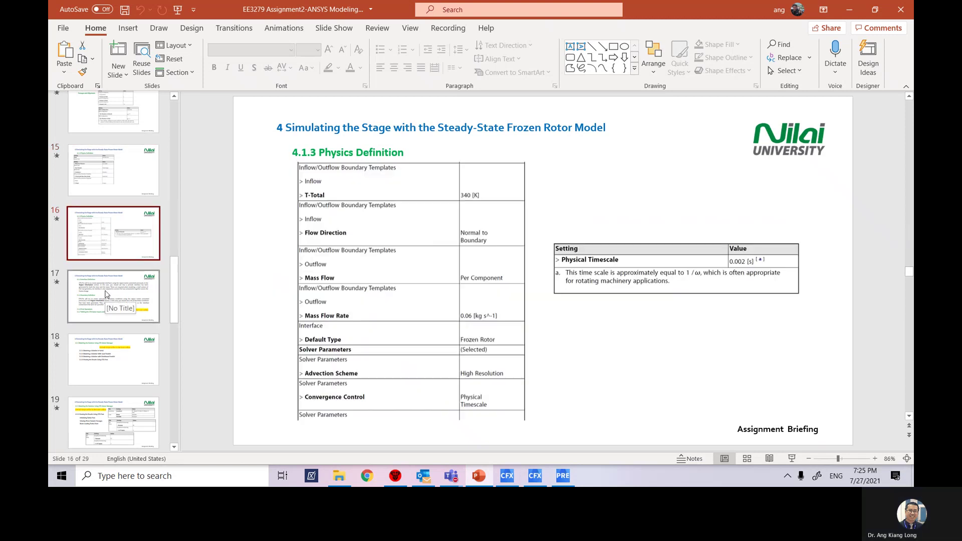
pyautogui.scroll(1, 107, 295)
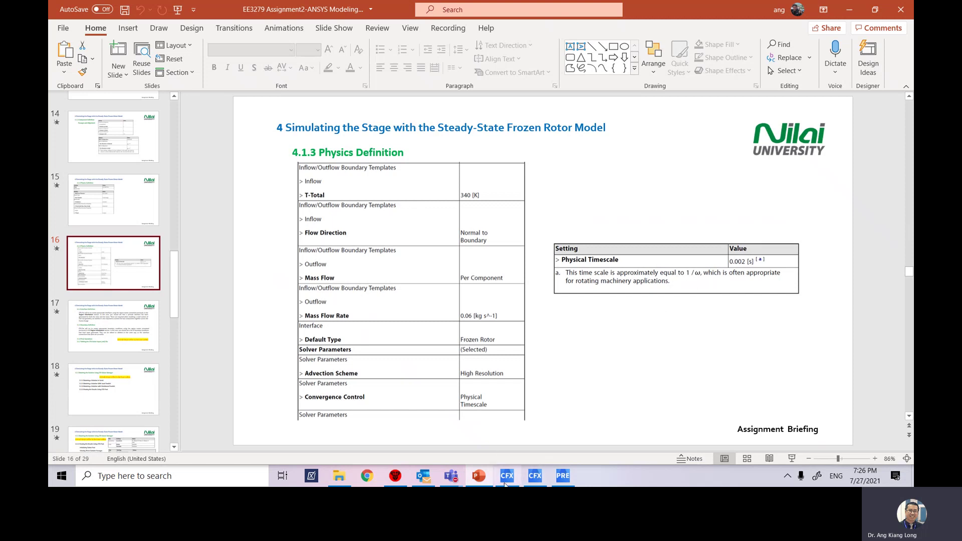
# Step: Return to CFX-Pre and advance to the Interface Definition page
pyautogui.click(562, 476)
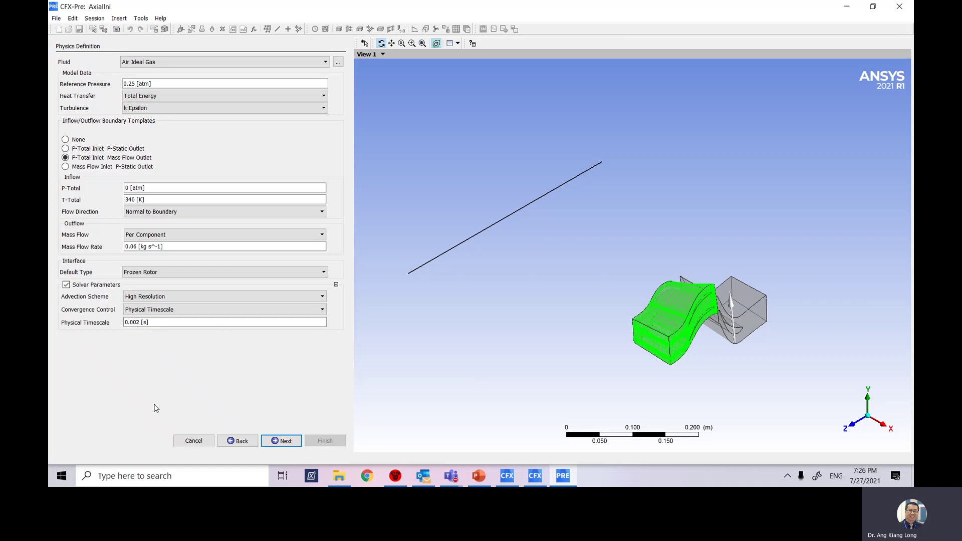
pyautogui.click(283, 444)
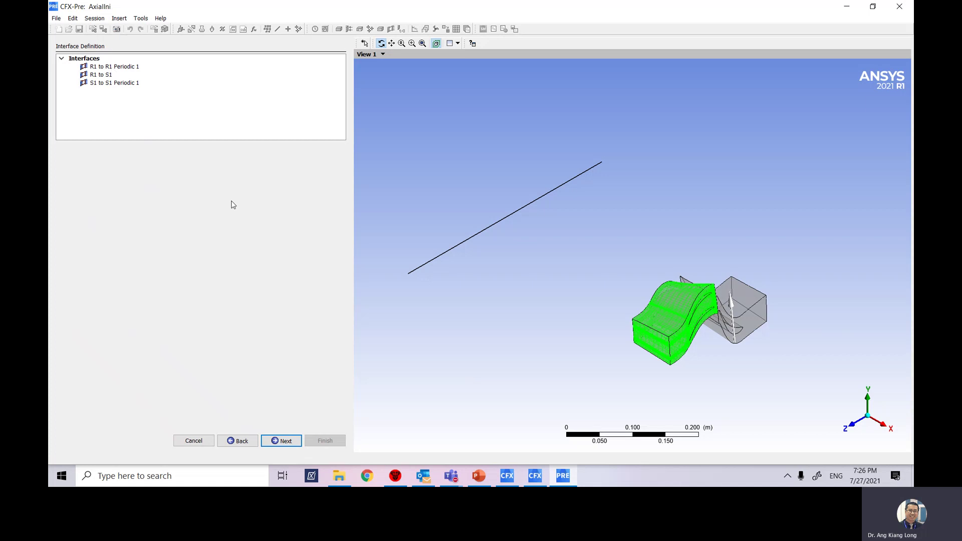
# Step: Review the R1 to R1 Periodic 1, R1 to S1 and S1 to S1 Periodic 1 interfaces, then proceed to Boundary Definition
pyautogui.click(108, 68)
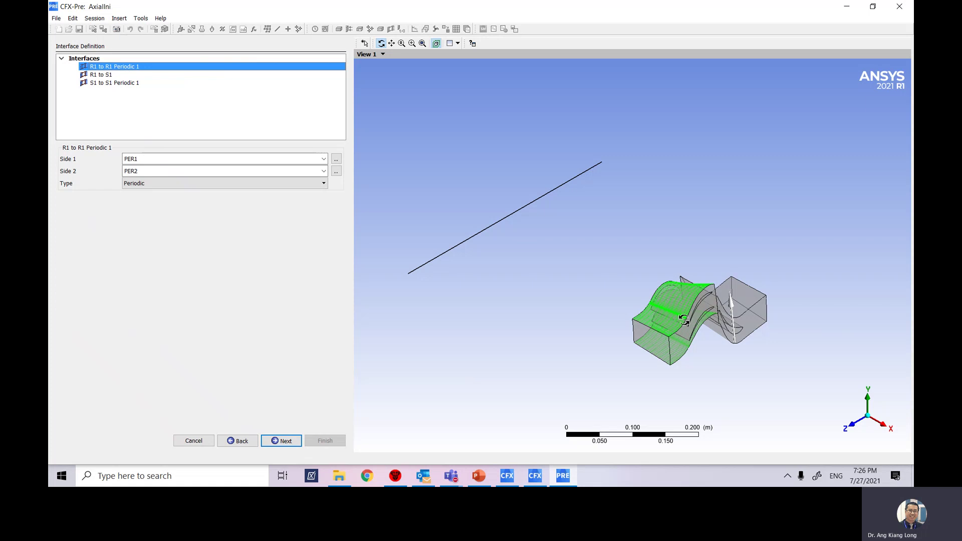
pyautogui.click(105, 75)
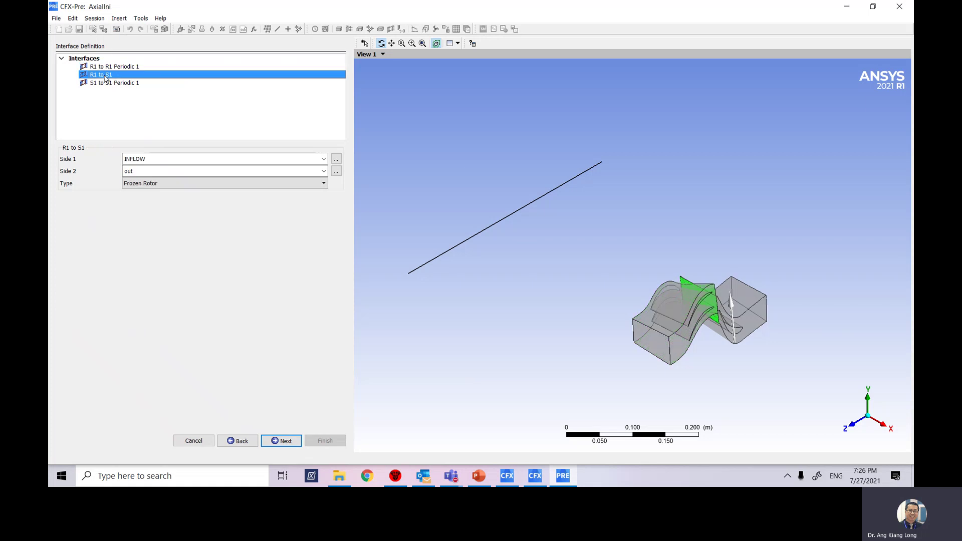
pyautogui.click(122, 84)
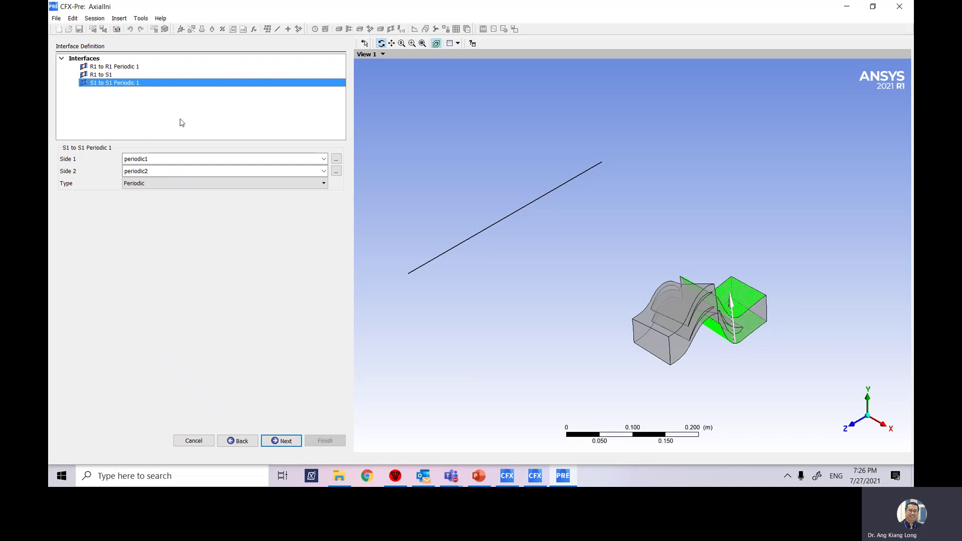
pyautogui.click(284, 443)
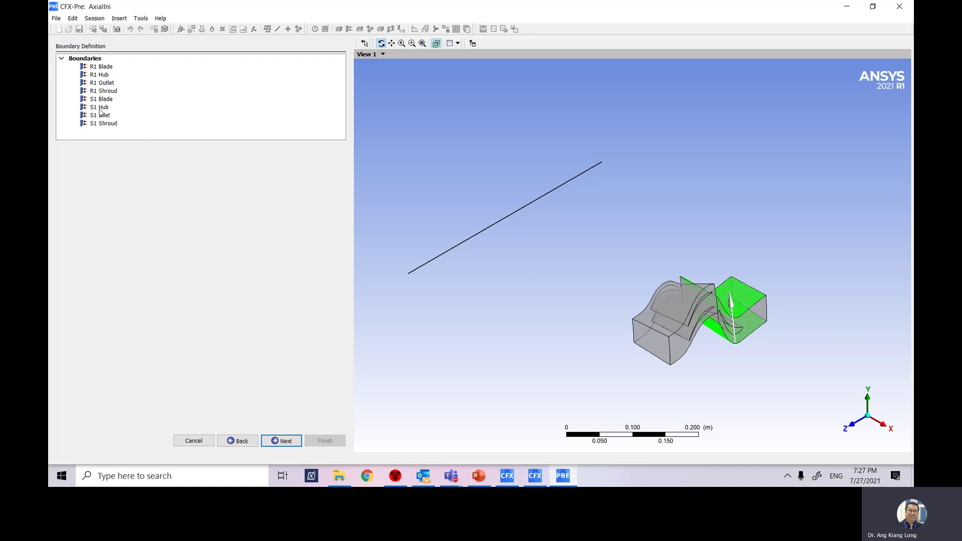
# Step: Review the R1 Blade, Hub, Outlet and Shroud boundary settings
pyautogui.click(105, 68)
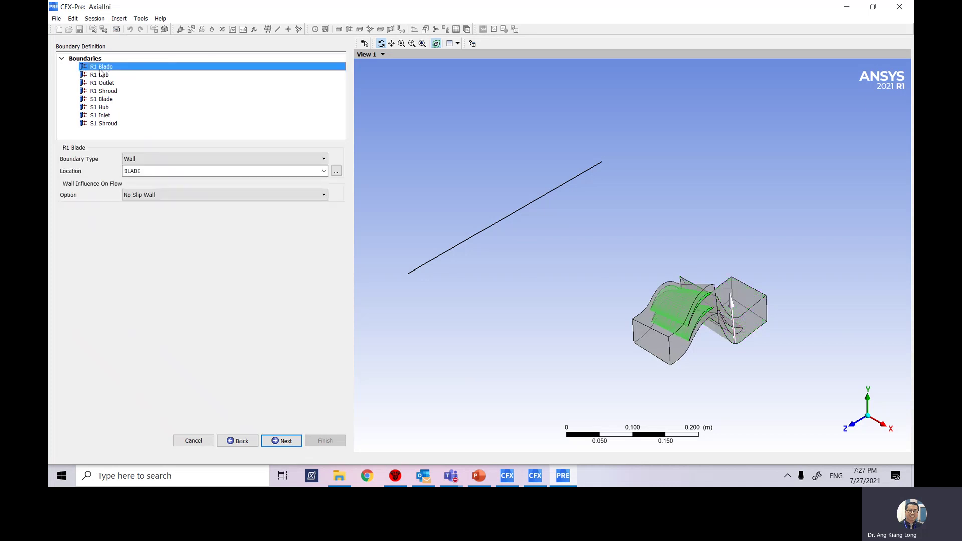
pyautogui.click(102, 75)
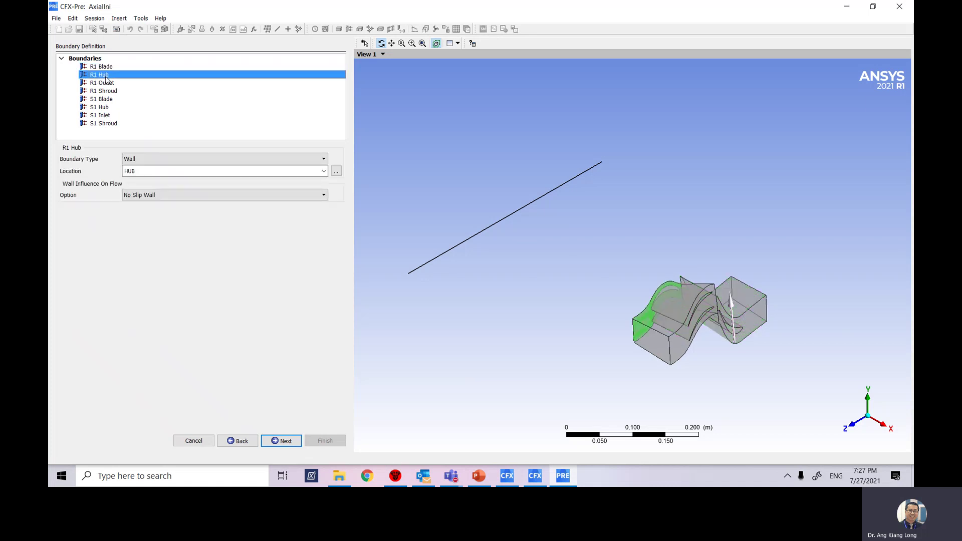
pyautogui.click(105, 83)
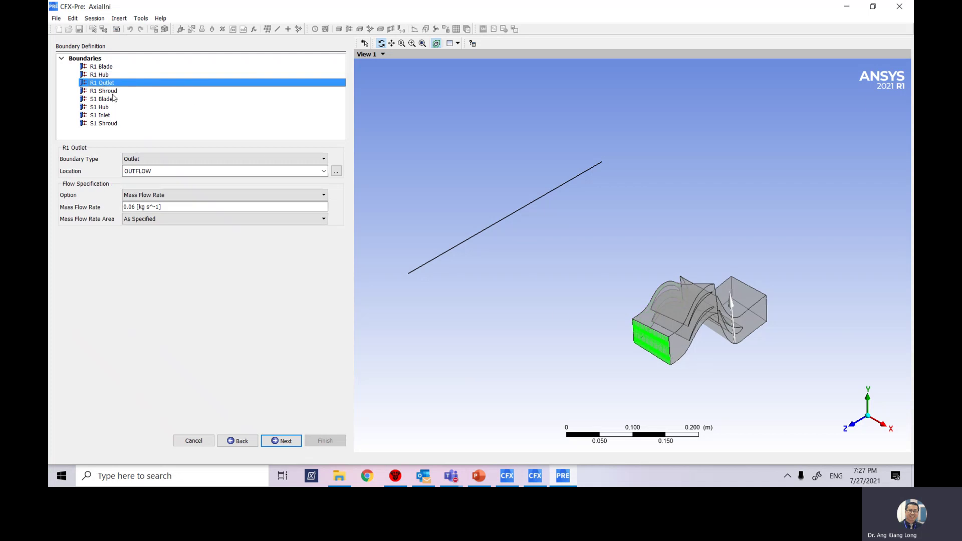
pyautogui.click(112, 92)
# Step: Review the S1 Blade, Hub, Inlet and Shroud boundaries, then proceed to Final Operations
pyautogui.click(105, 100)
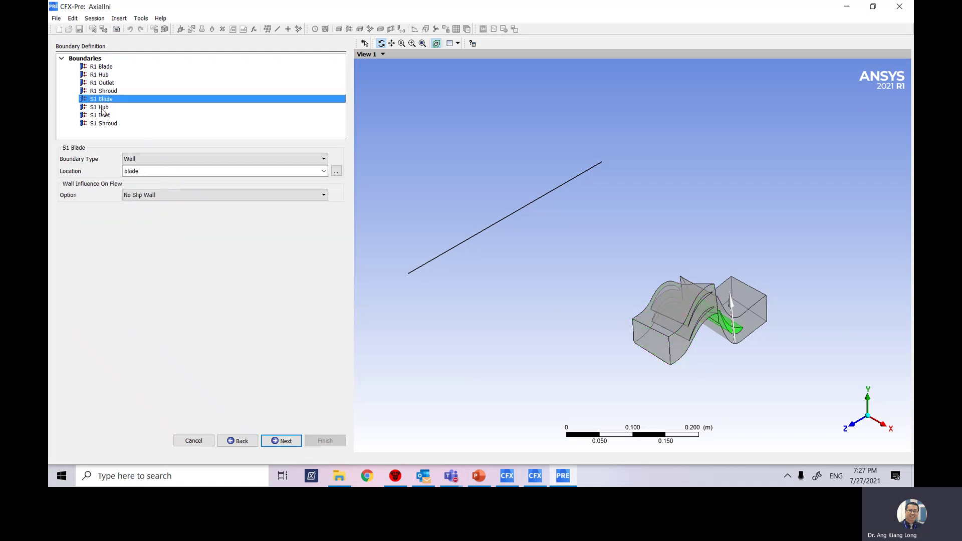
pyautogui.click(103, 108)
pyautogui.click(105, 101)
pyautogui.click(102, 108)
pyautogui.click(103, 116)
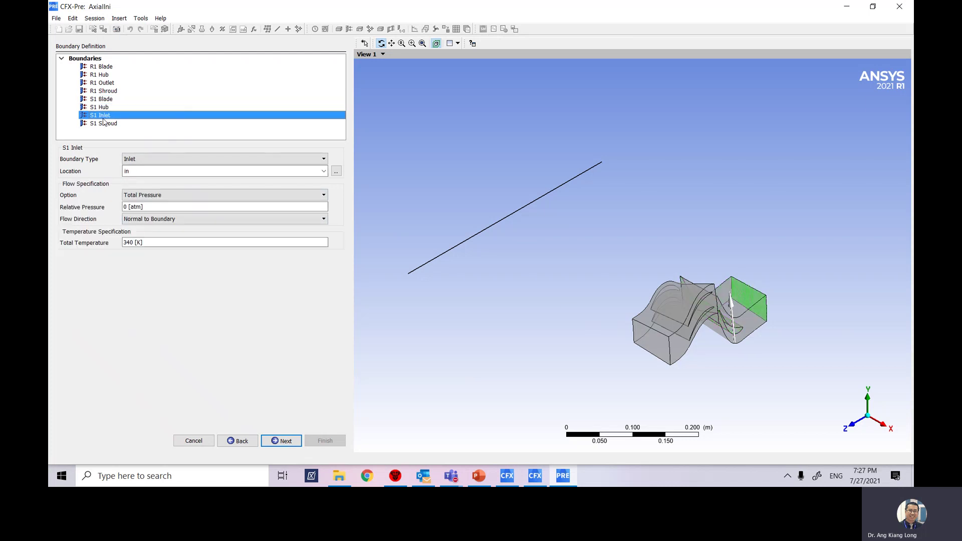
pyautogui.click(108, 125)
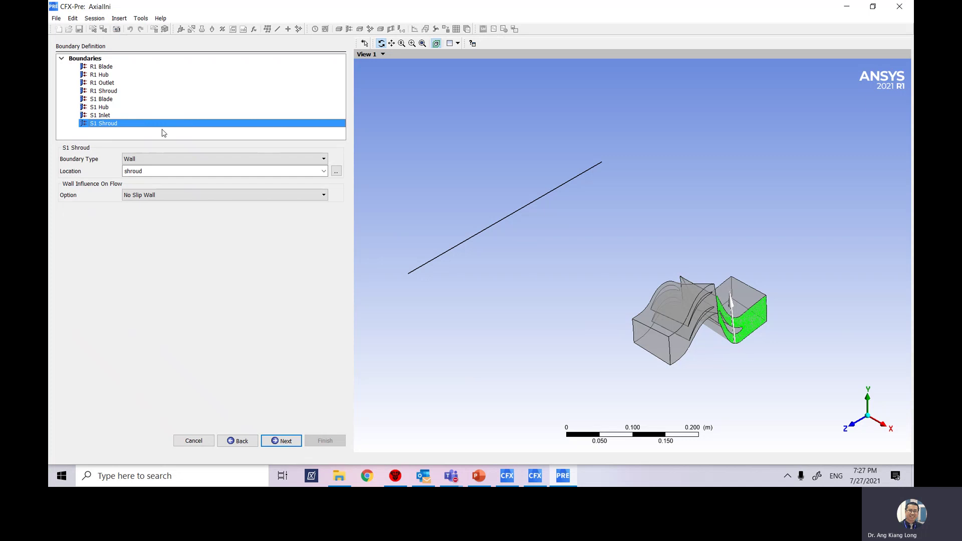
pyautogui.click(275, 442)
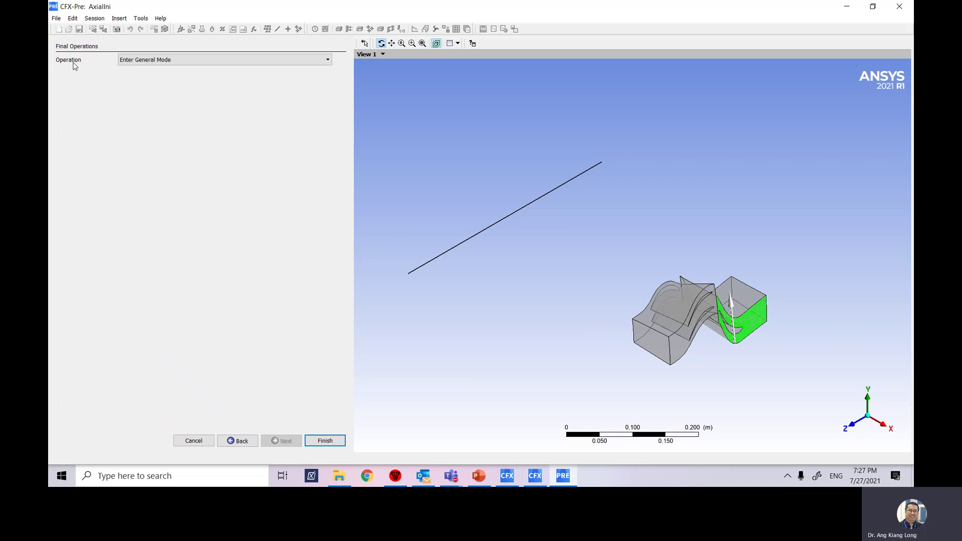
# Step: Keep Enter General Mode as the final operation and finish the Turbo wizard
pyautogui.click(148, 64)
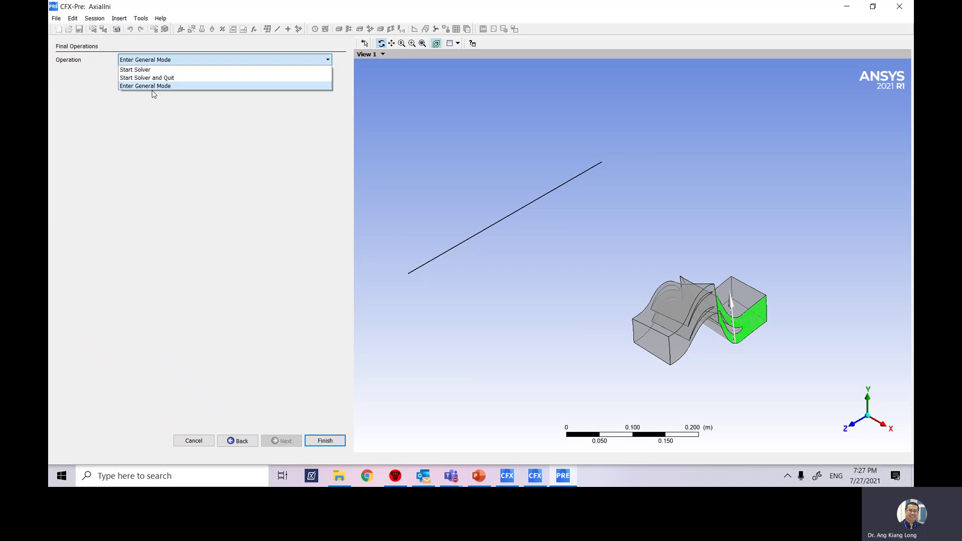
pyautogui.click(145, 86)
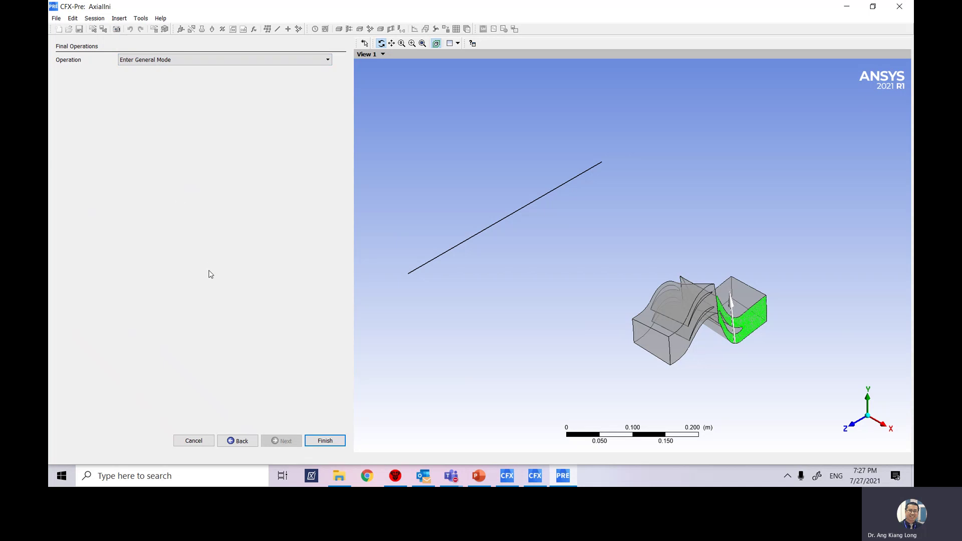
pyautogui.click(324, 441)
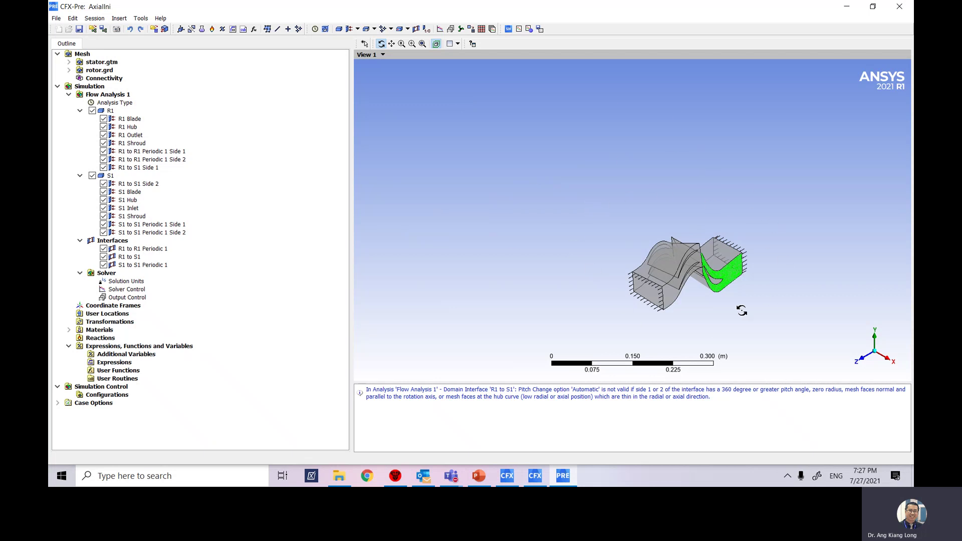
# Step: Zoom the AxialIni stage model to fit the viewport with Fit View
pyautogui.click(423, 45)
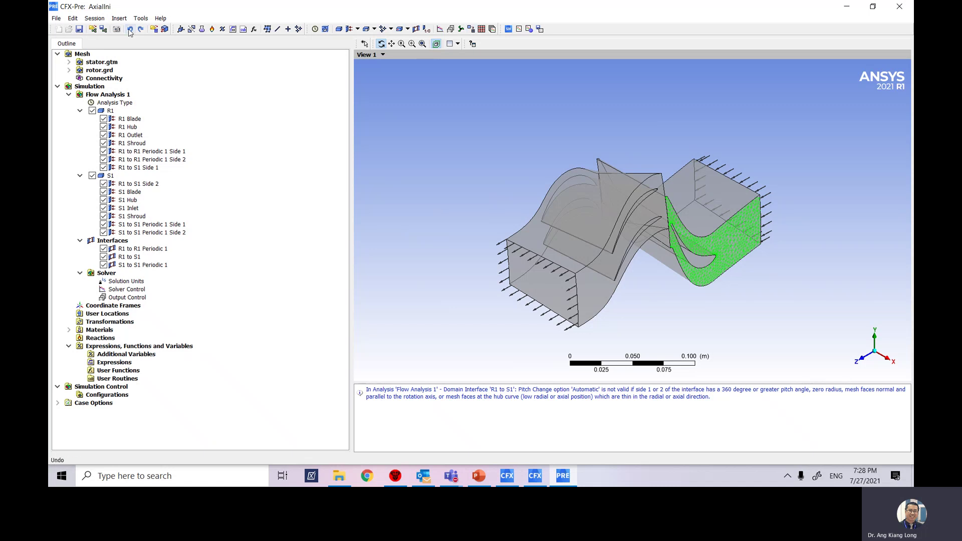
# Step: Write the solver input file AxialIni.def to the AxialRotor folder via Define Run
pyautogui.click(508, 30)
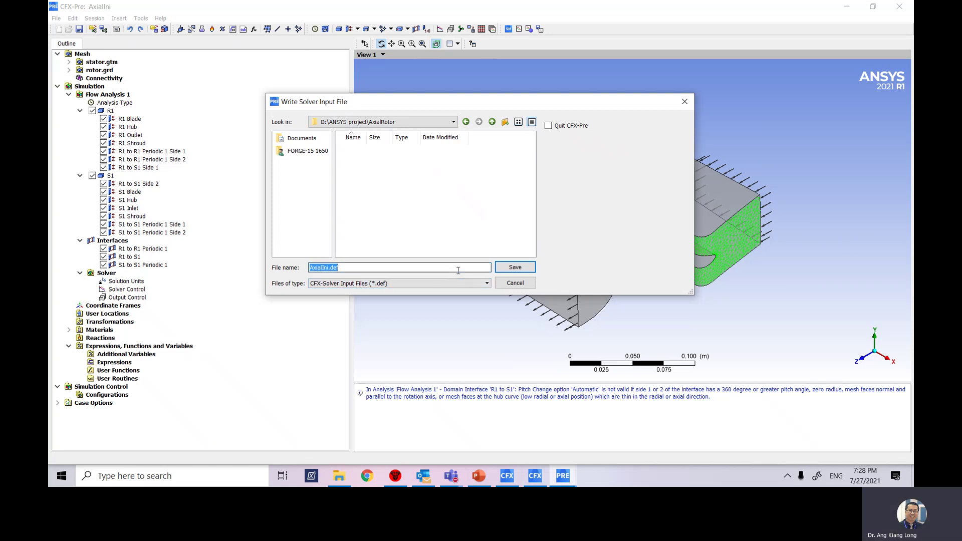
pyautogui.click(507, 267)
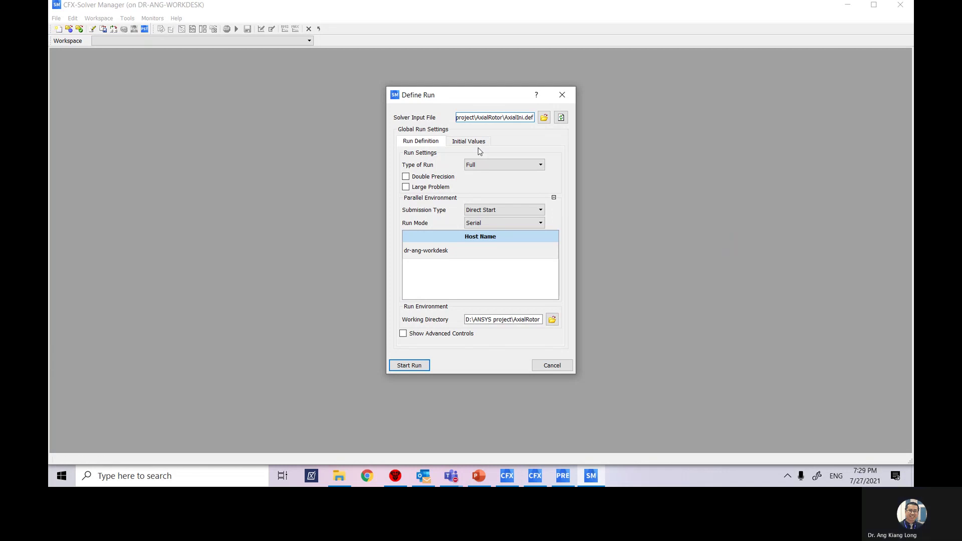
# Step: Bring the CFX-Pre window with the AxialIni stage model back to the front
pyautogui.click(562, 480)
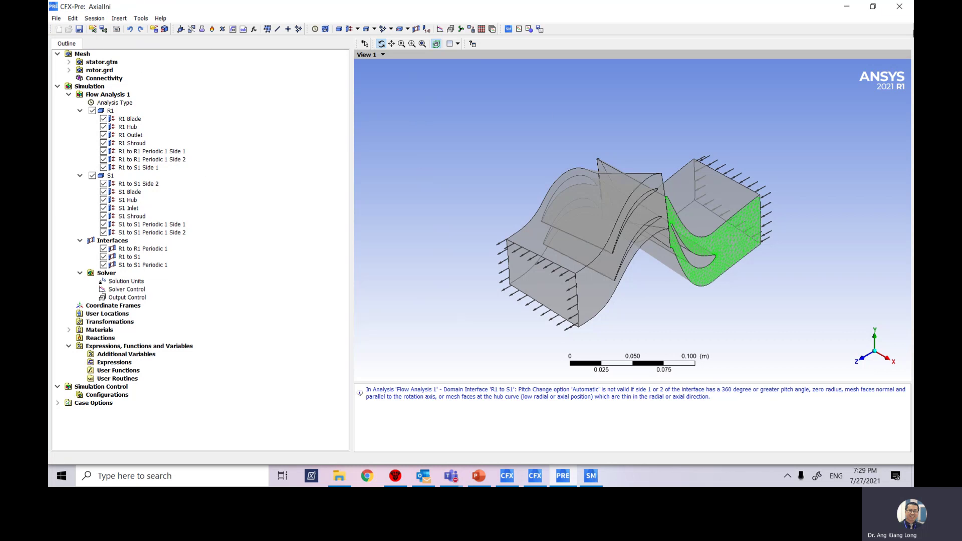
# Step: Close CFX-Pre, choosing Save & Quit to keep the case
pyautogui.click(909, 7)
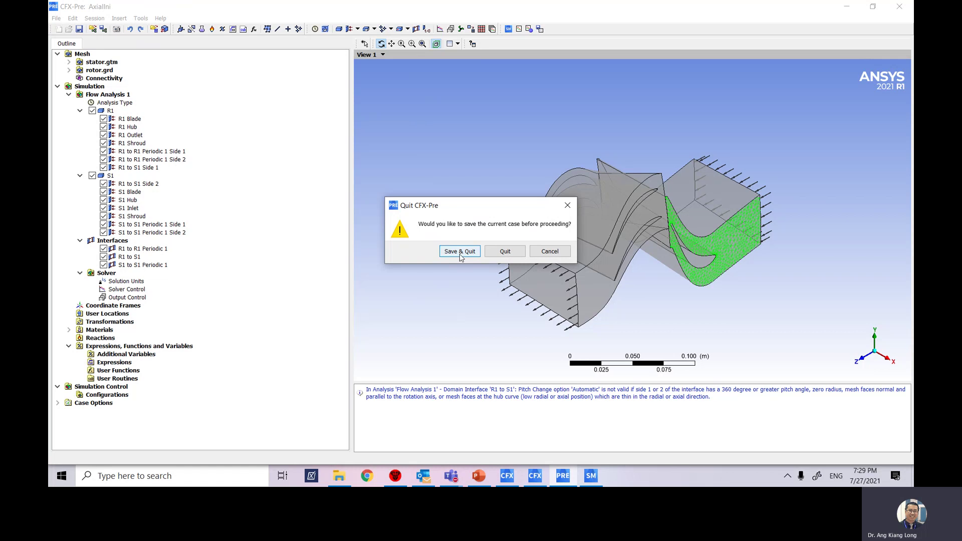
pyautogui.click(460, 252)
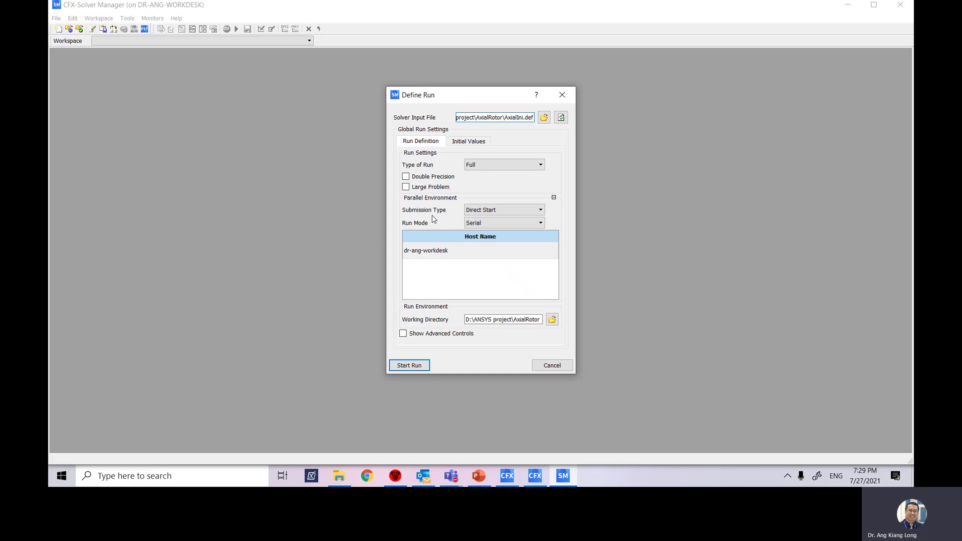
pyautogui.click(513, 224)
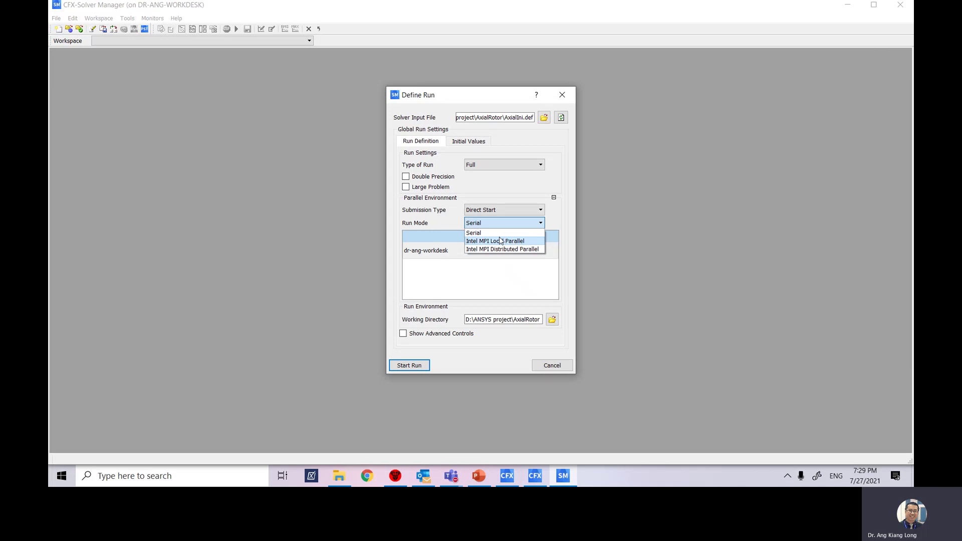
pyautogui.click(481, 234)
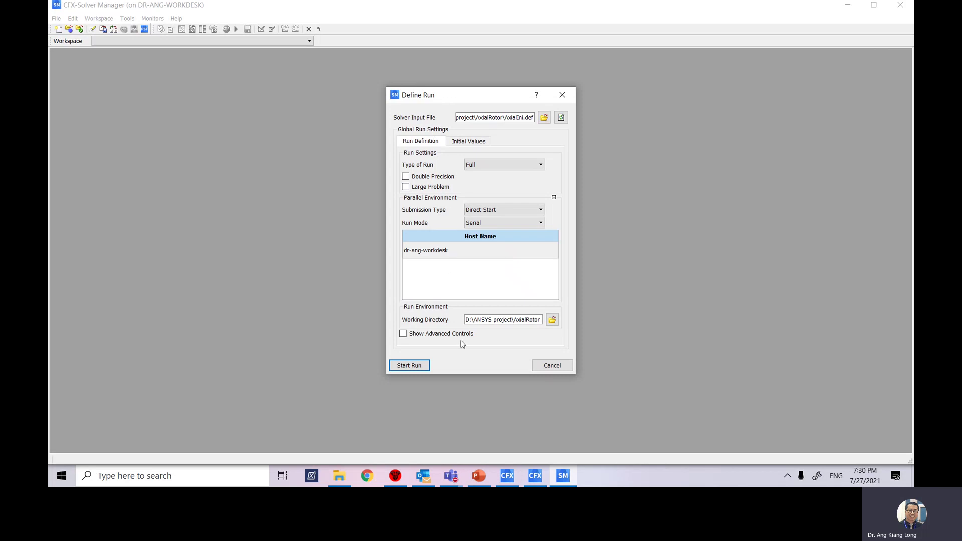
pyautogui.click(404, 334)
pyautogui.click(404, 334)
pyautogui.click(404, 334)
pyautogui.click(561, 140)
pyautogui.click(561, 141)
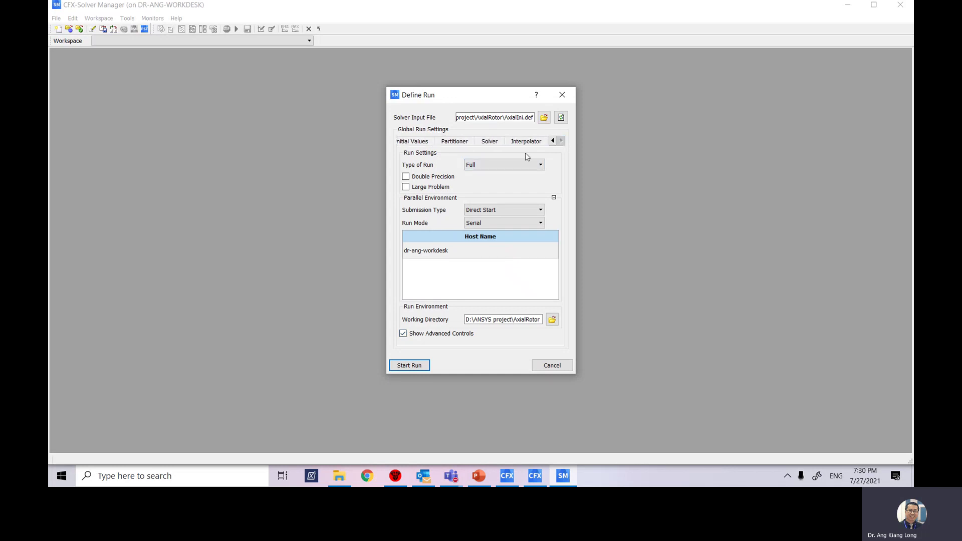
pyautogui.click(553, 141)
pyautogui.click(553, 141)
pyautogui.click(404, 334)
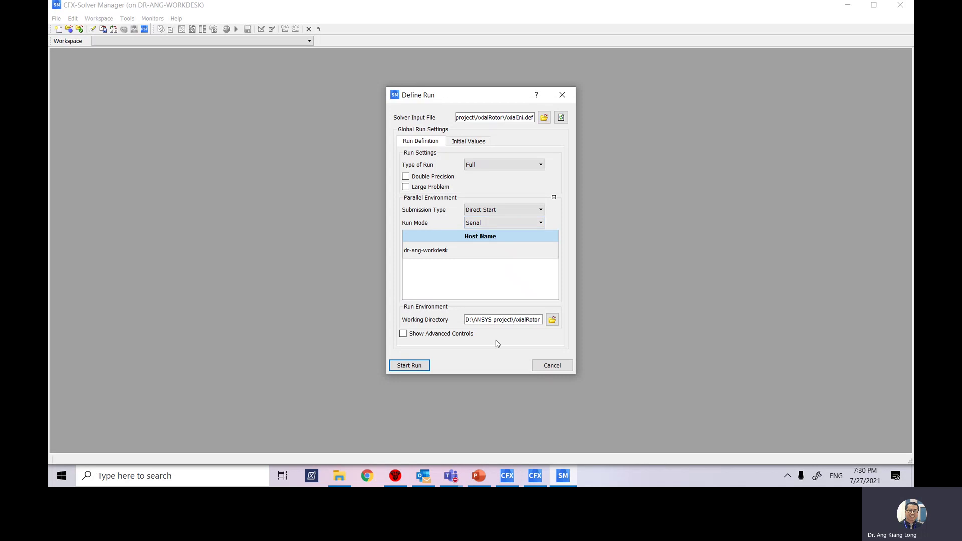
# Step: Start the AxialIni run and let it finish normally after 35 iterations
pyautogui.click(409, 366)
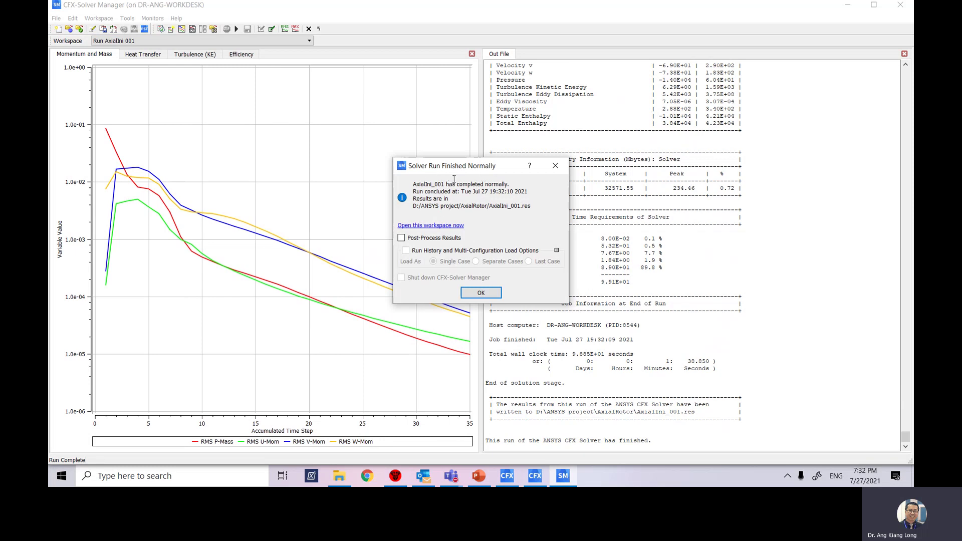
# Step: Enable Post-Process Results and Shut down CFX-Solver Manager in the run-finished notice
pyautogui.moveTo(474, 171); pyautogui.dragTo(363, 147)
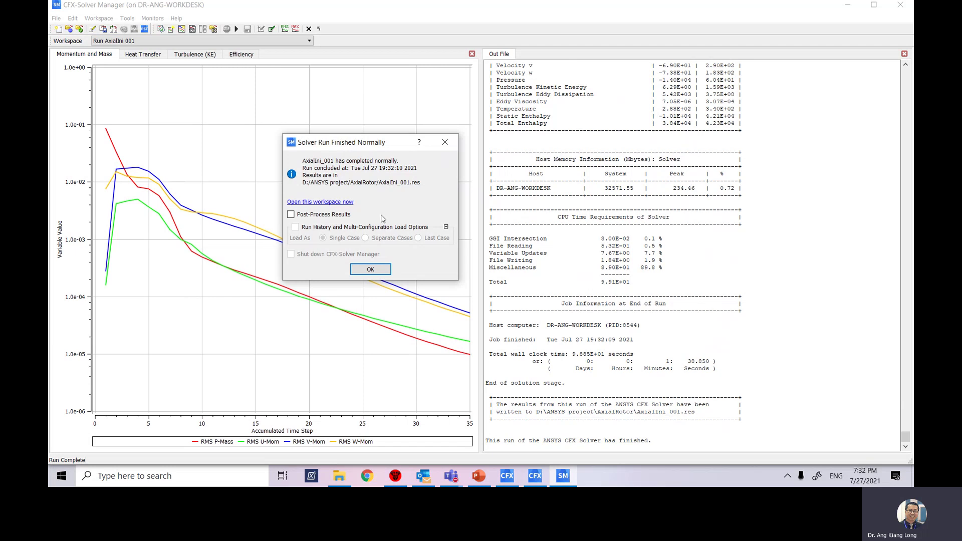
pyautogui.click(291, 214)
pyautogui.click(291, 254)
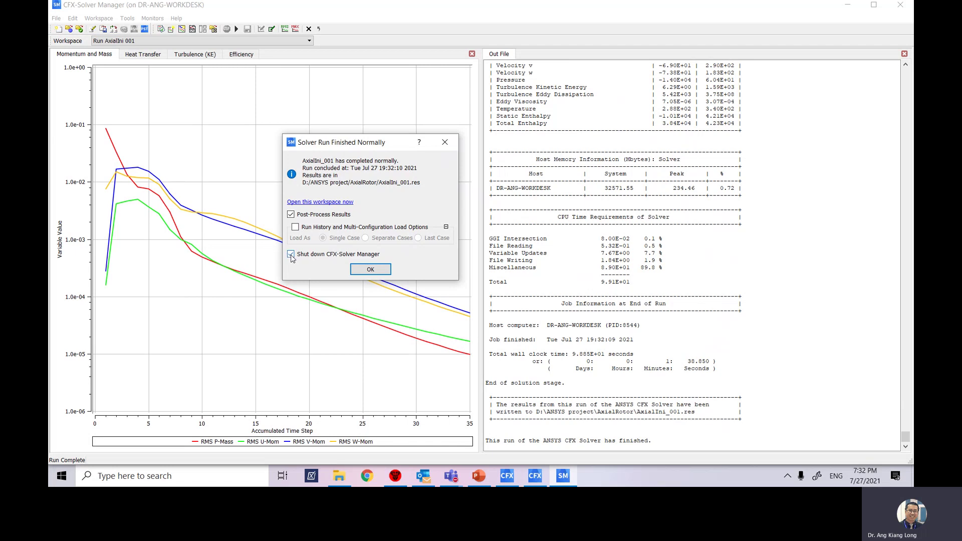